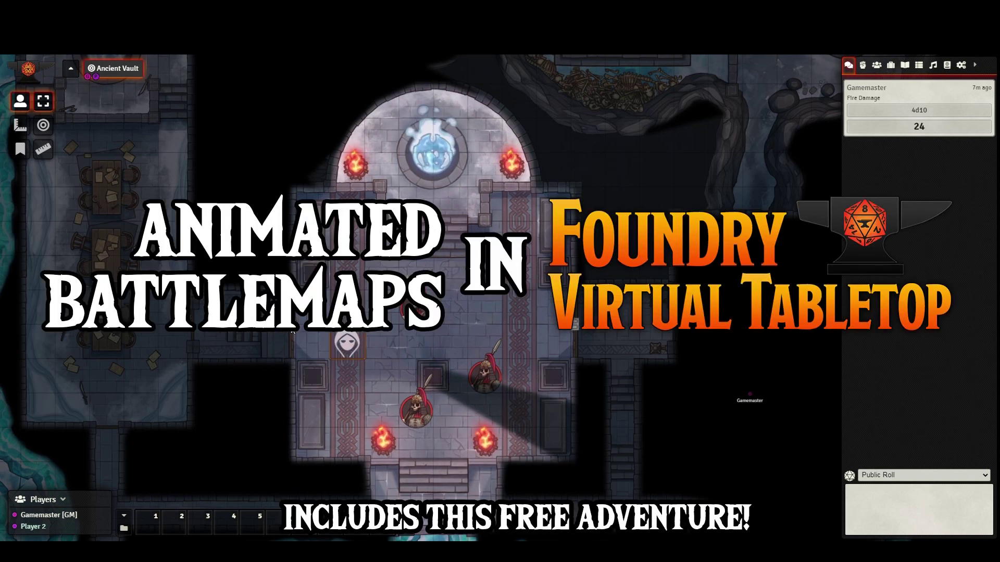
Walk the hooded token right, open and close the right corridor door, then step it left and up.
key("Right")
key("Right")
key("Right")
key("Right")
key("Right")
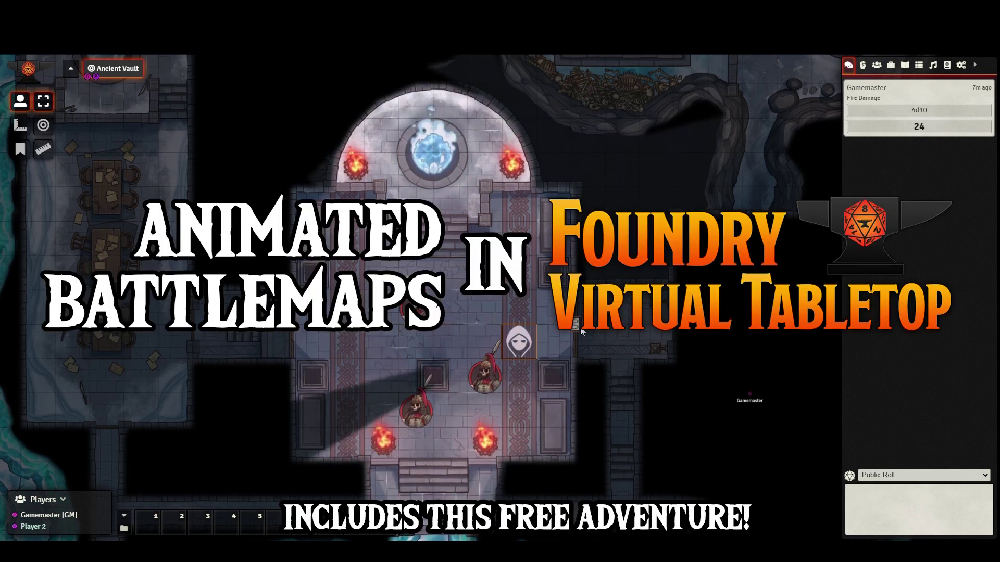
left_click(575, 324)
left_click(580, 326)
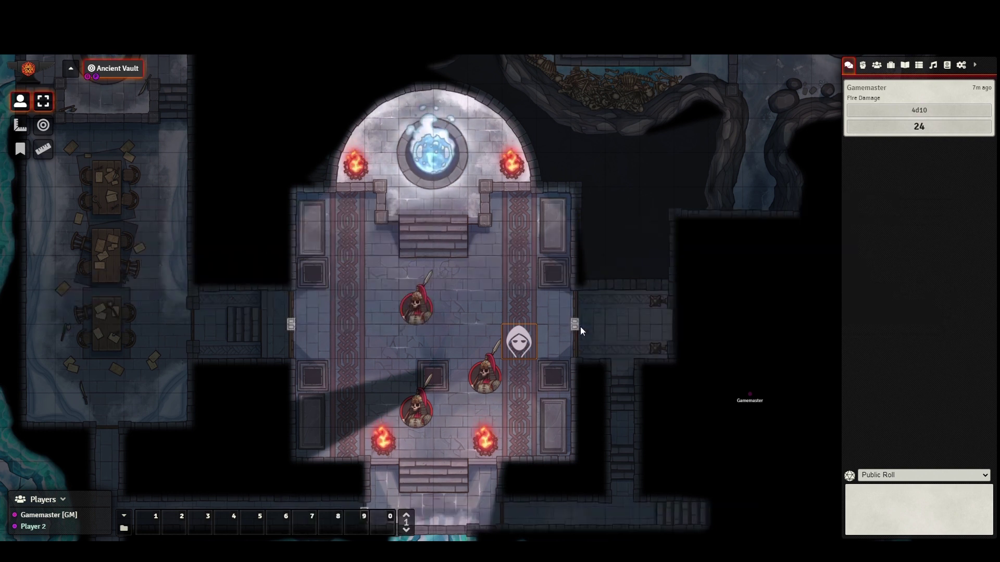
key("Left")
key("Left")
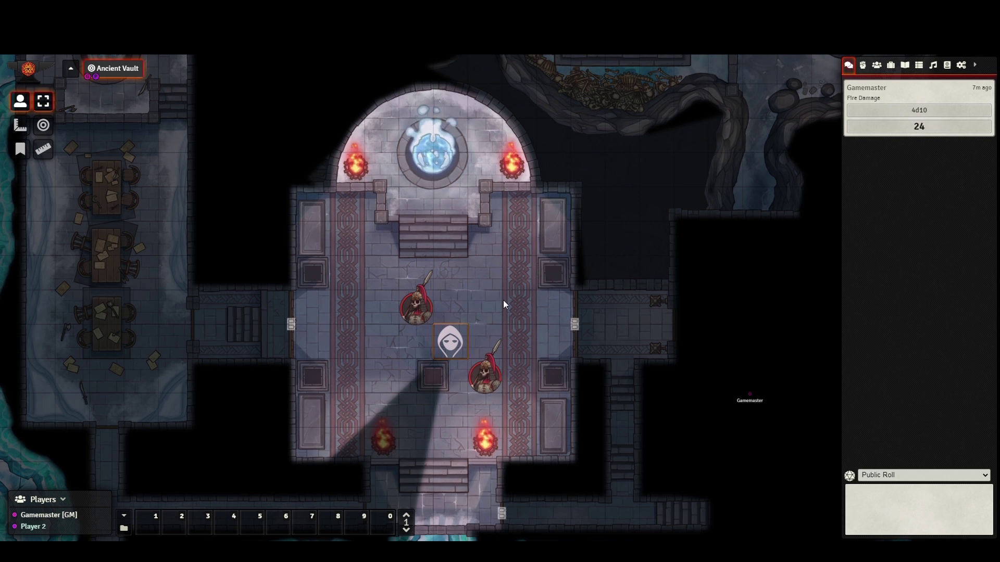
key("Up")
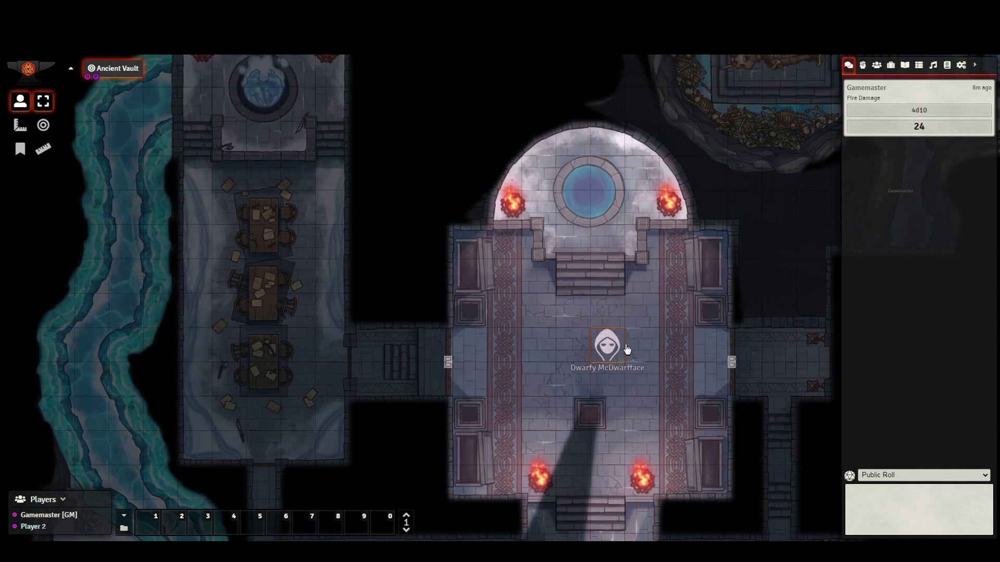
Move the hooded token west through the hall and skeleton-hall doors, then open the 1. Vault Entrance note.
left_click_drag(627, 348, 332, 349)
left_click(448, 362)
left_click_drag(608, 346, 332, 274)
left_click(350, 360)
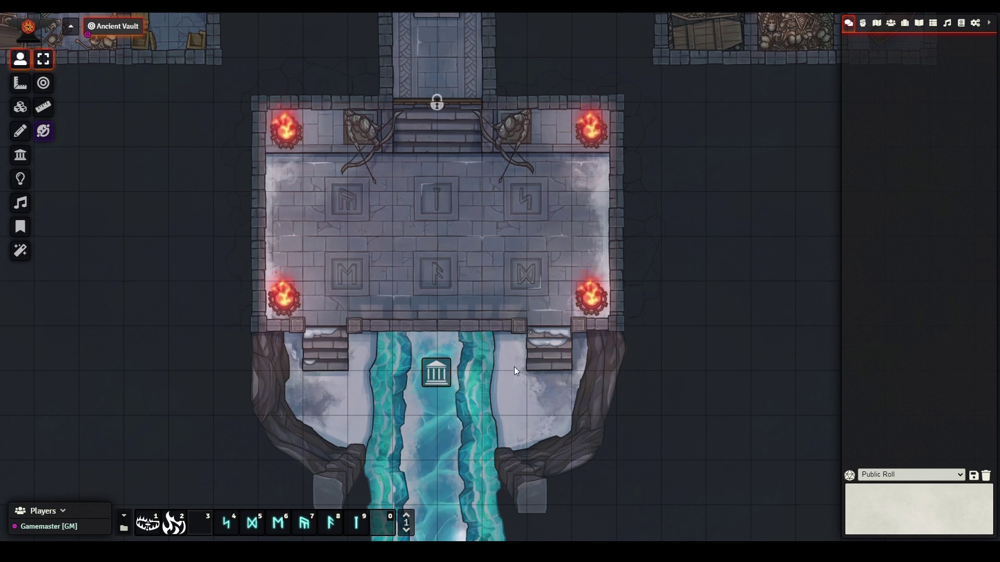
double_click(438, 375)
Close the Vault Entrance journal note.
left_click(673, 78)
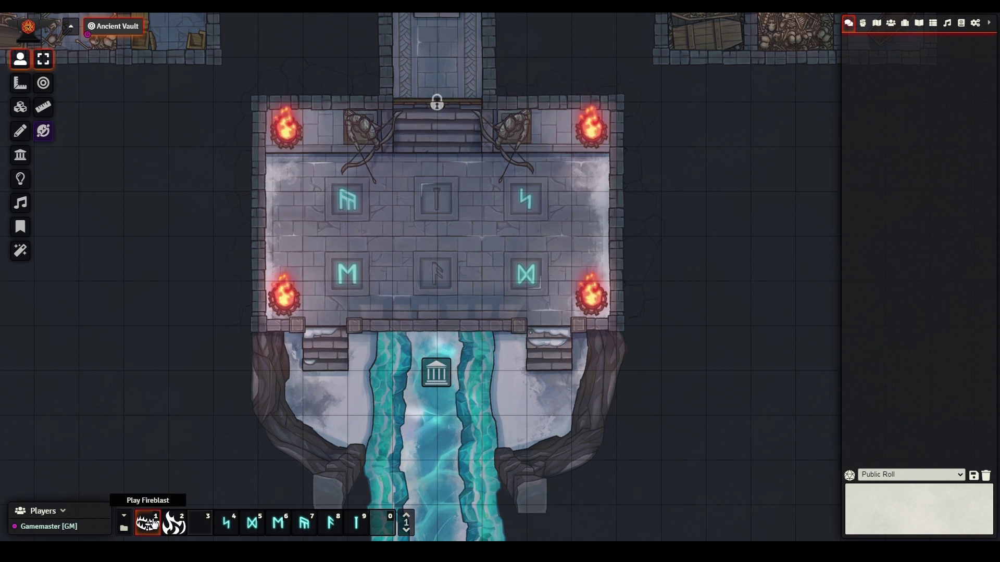
Play the Fireblast animation twice, roll 4d10 fire damage, light the I rune, and unlock the stairs door.
left_click(155, 524)
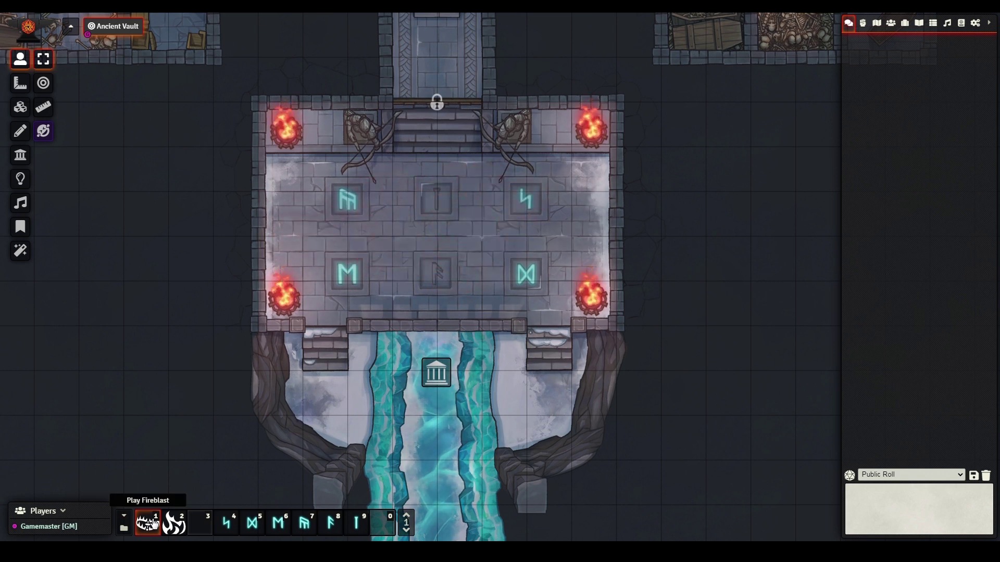
left_click(155, 524)
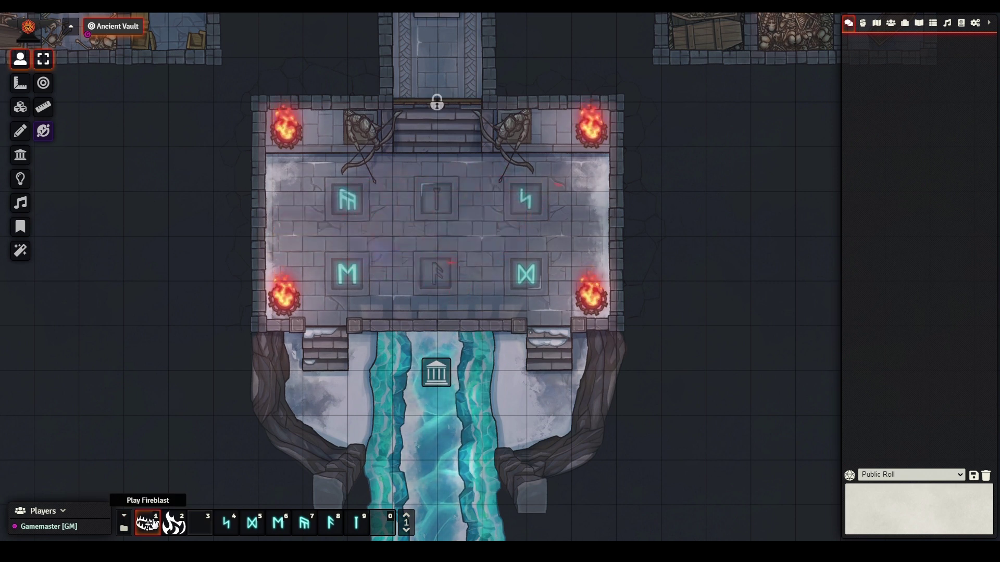
left_click(175, 525)
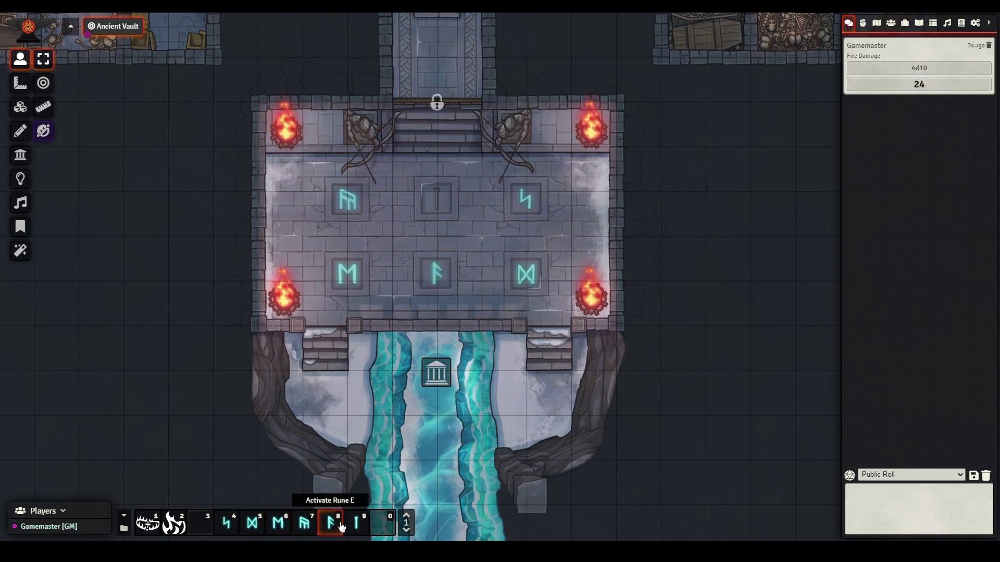
left_click(356, 525)
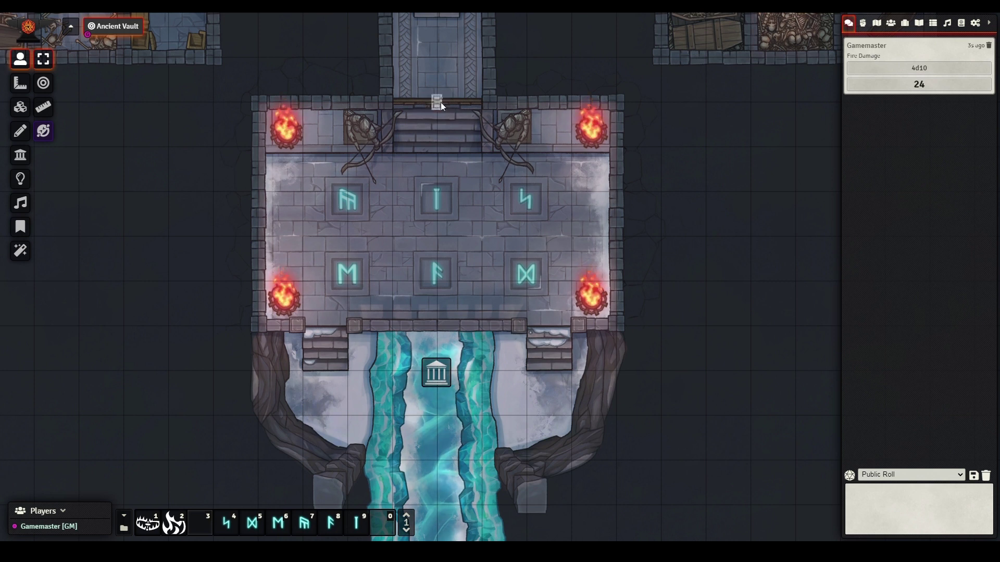
right_click(440, 103)
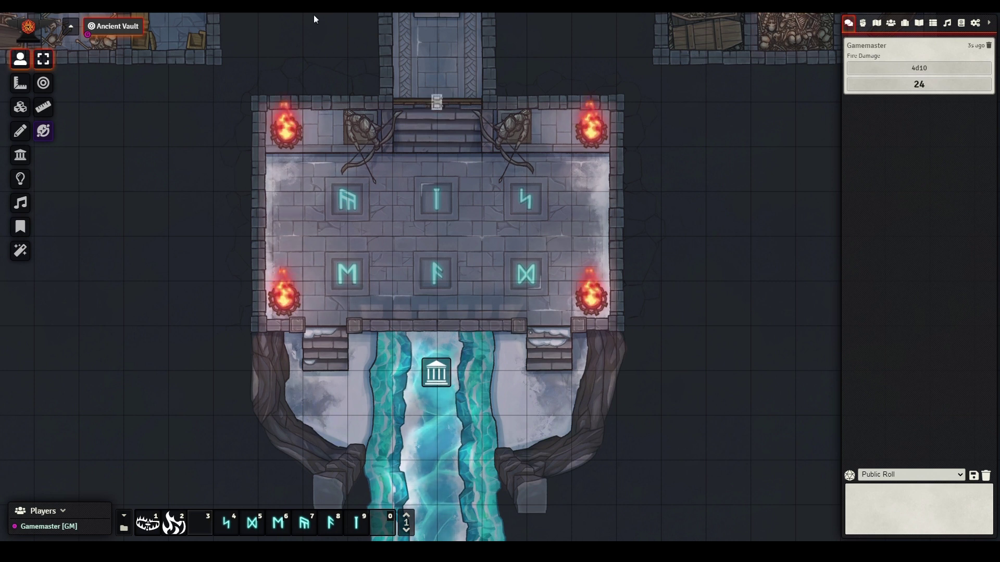
Pan to the storage rooms, then read and close the 2. Storage Room note.
left_click_drag(330, 61, 345, 109)
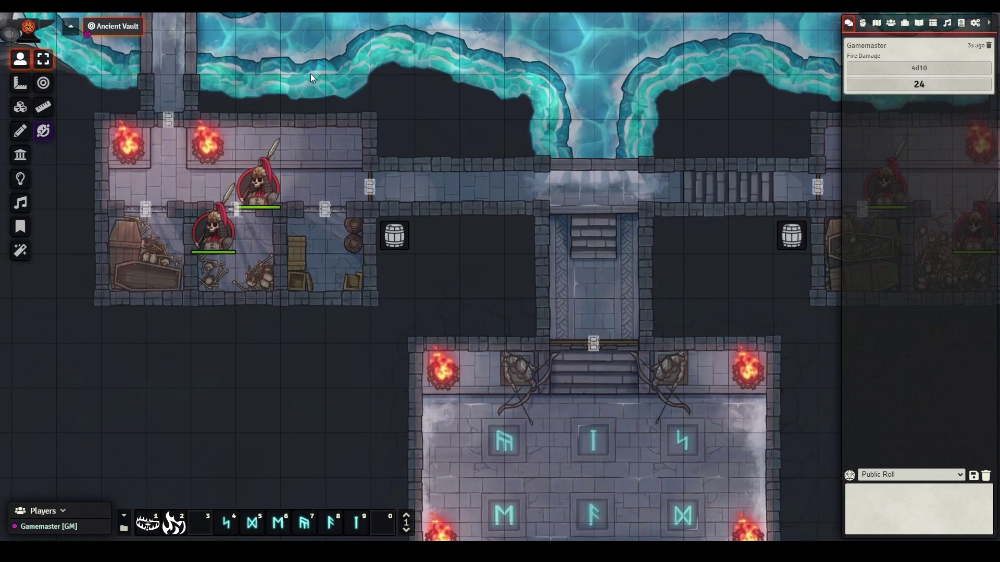
left_click_drag(310, 73, 417, 212)
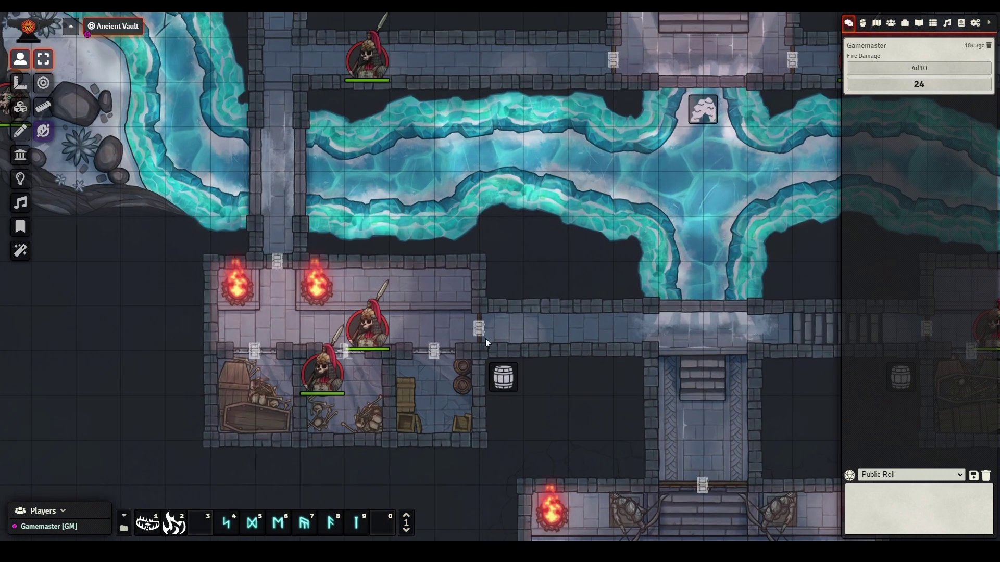
double_click(510, 383)
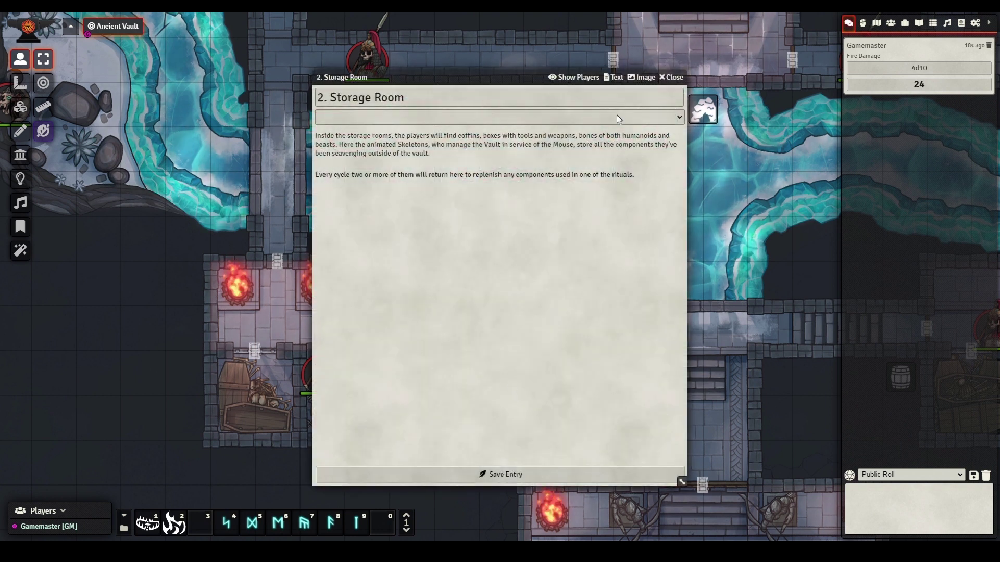
left_click(671, 77)
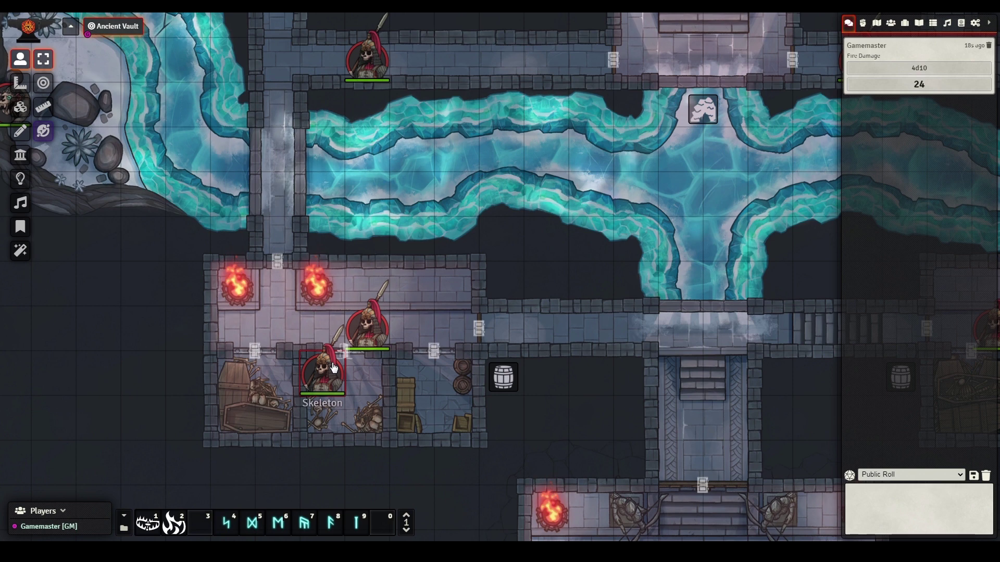
left_click_drag(344, 137, 408, 342)
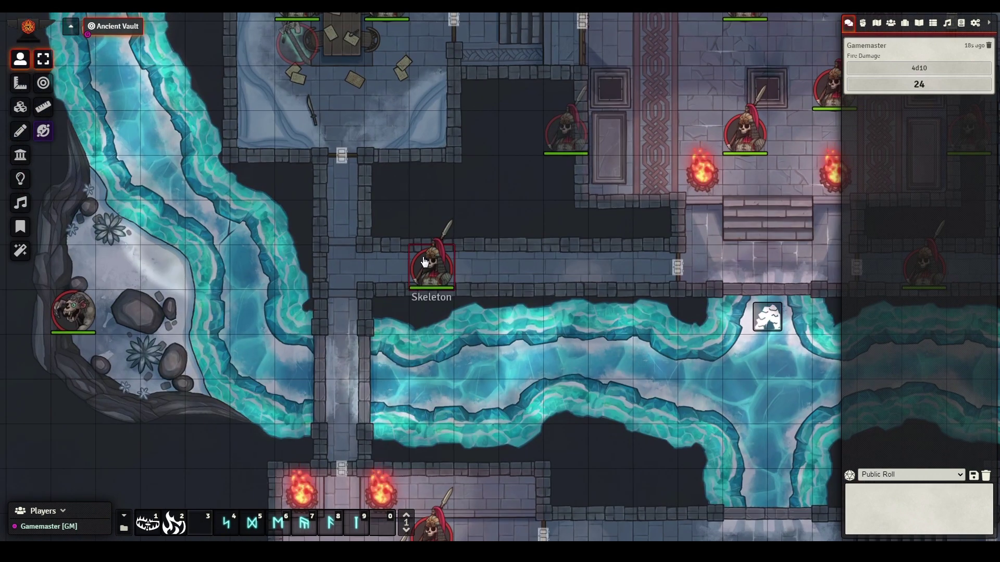
Pan and zoom out to the skeleton-filled table room, then bring up the Actors list.
left_click_drag(321, 127, 449, 389)
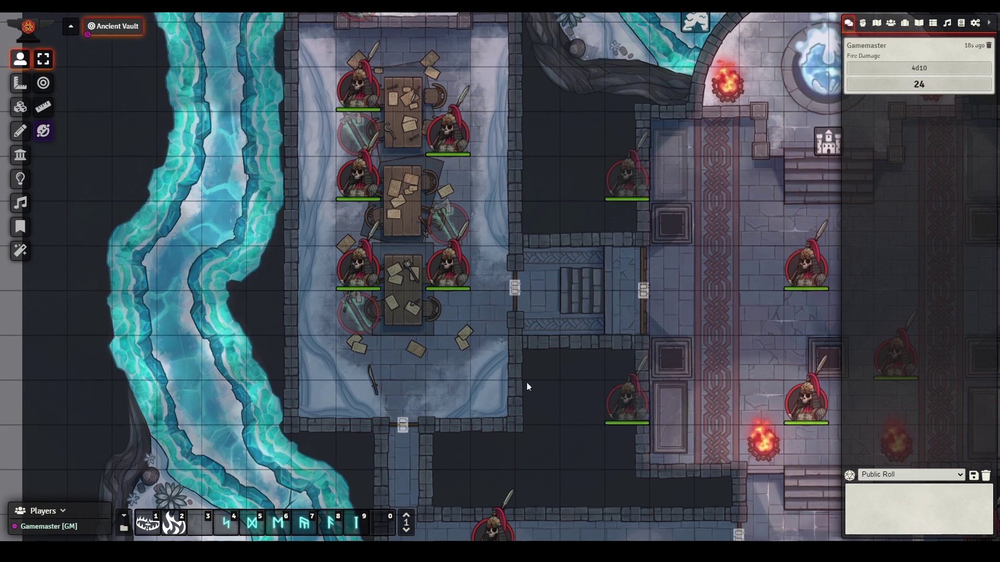
scroll(526, 383, "up", 2)
scroll(531, 411, "down", 2)
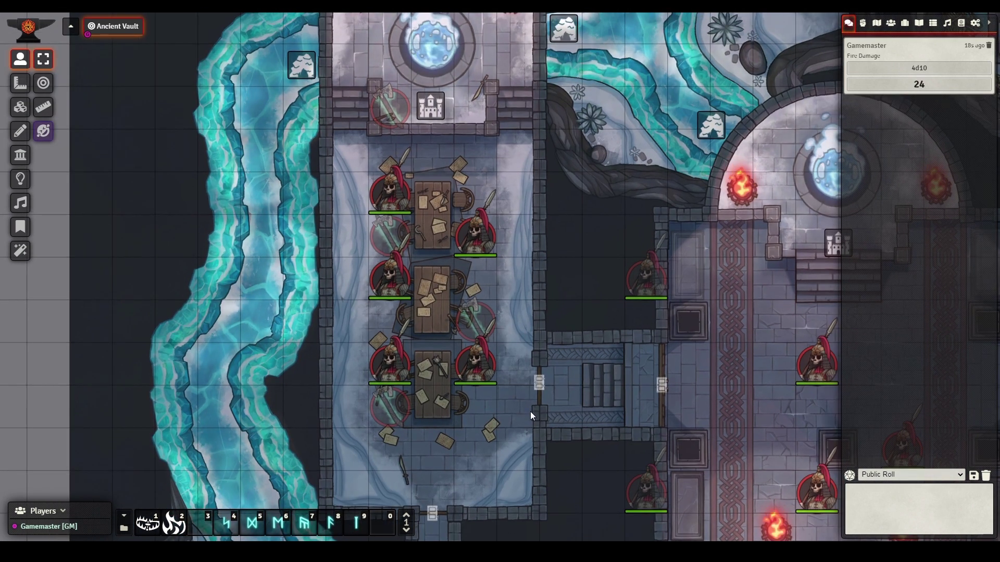
scroll(545, 404, "down", 4)
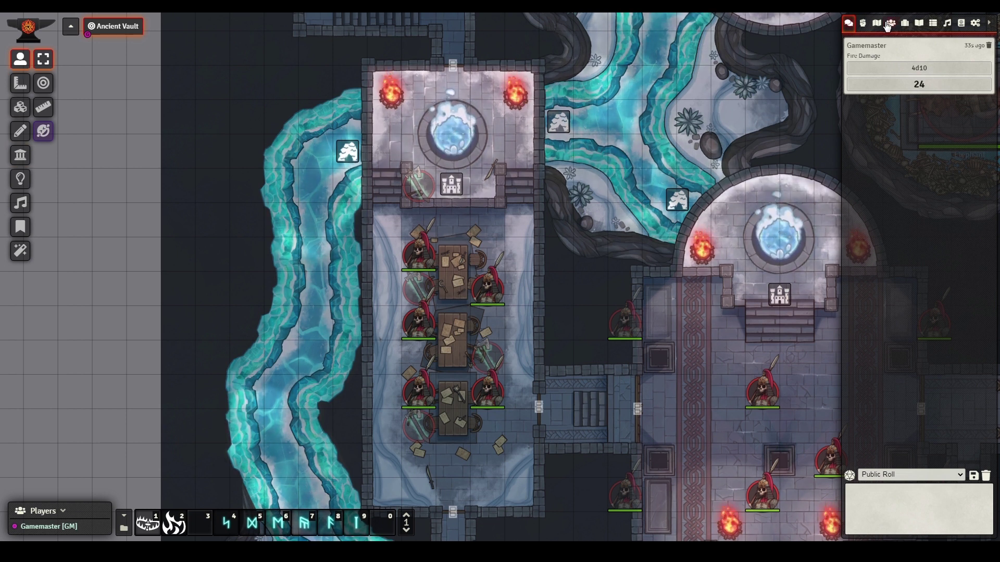
left_click(890, 23)
Place Dwarfy McDwarfface at the table room's south end, select it, and show hotbar page 2.
left_click_drag(872, 288, 457, 485)
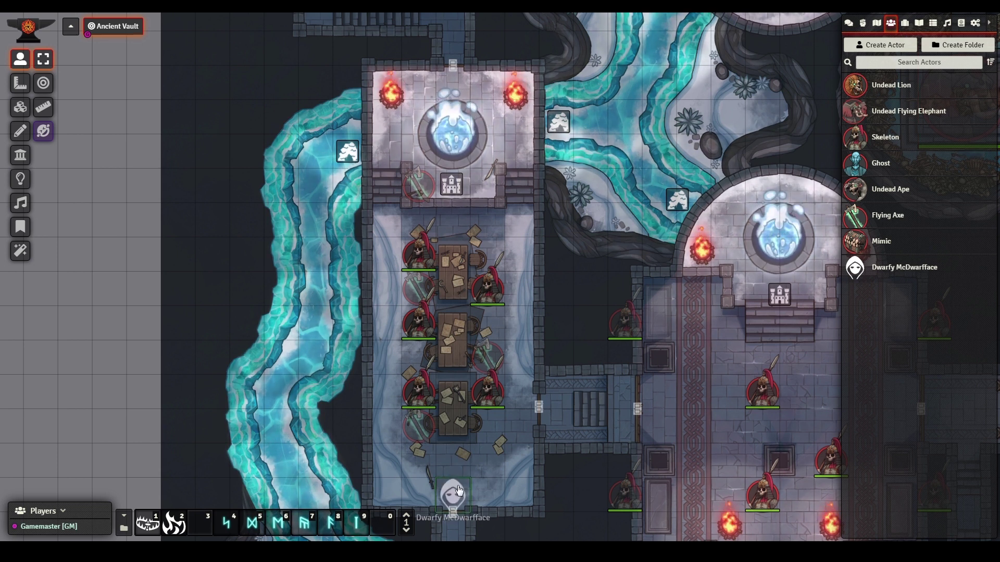
left_click(459, 490)
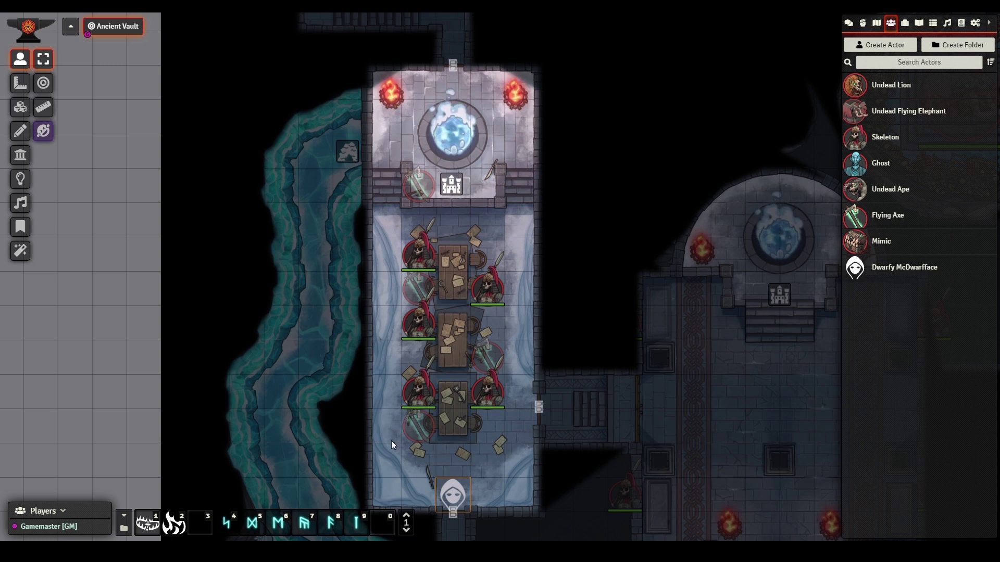
left_click(406, 515)
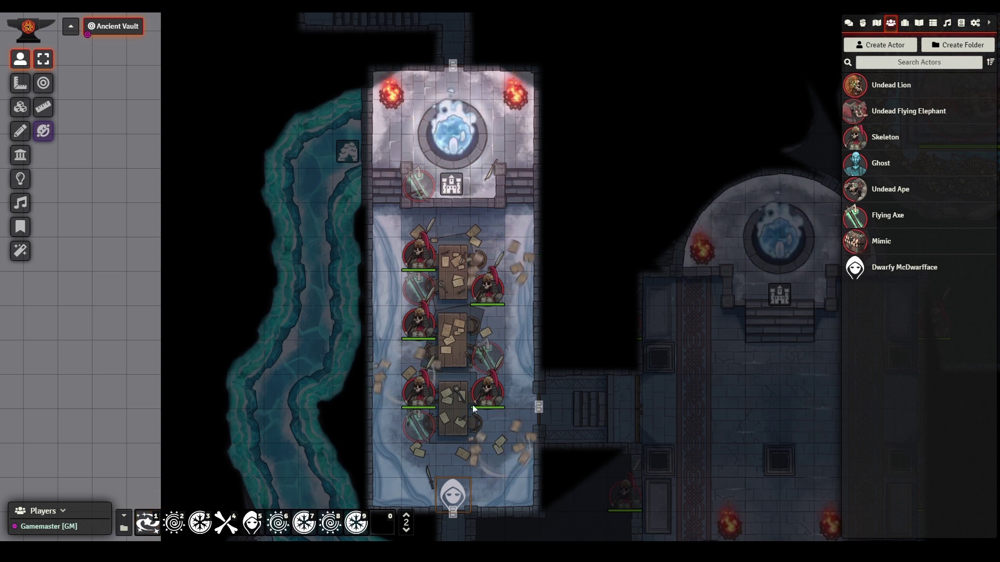
Inspect the table room's whirlwind tiles, then clear the selection and play the Paper Whirlwind macro.
left_click(20, 107)
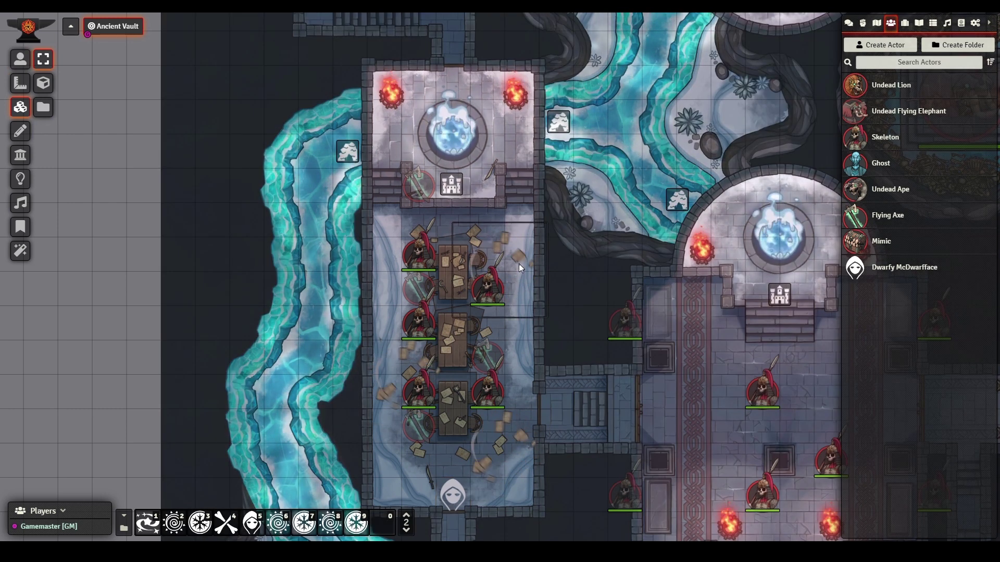
left_click(523, 467)
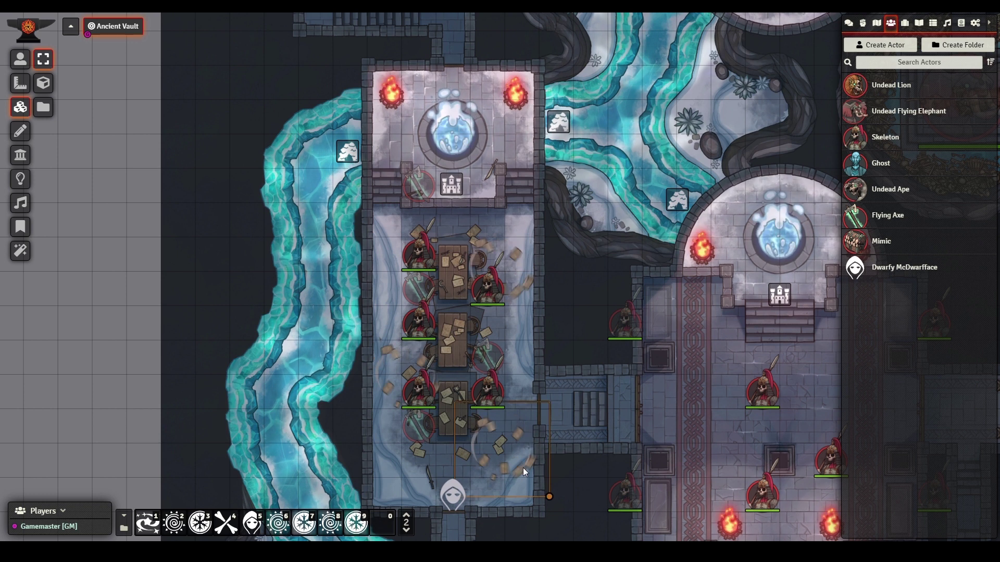
left_click(405, 361)
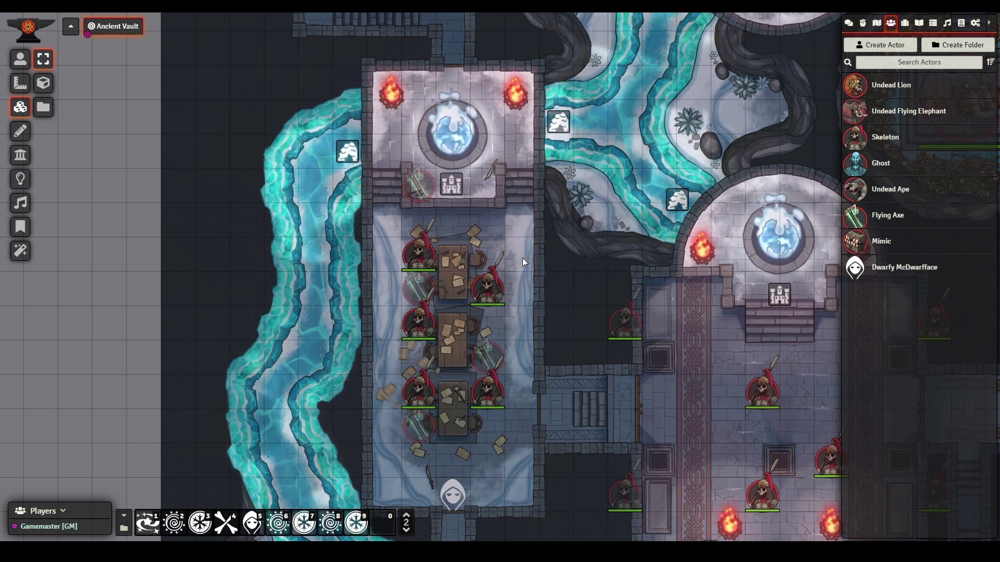
key("Escape")
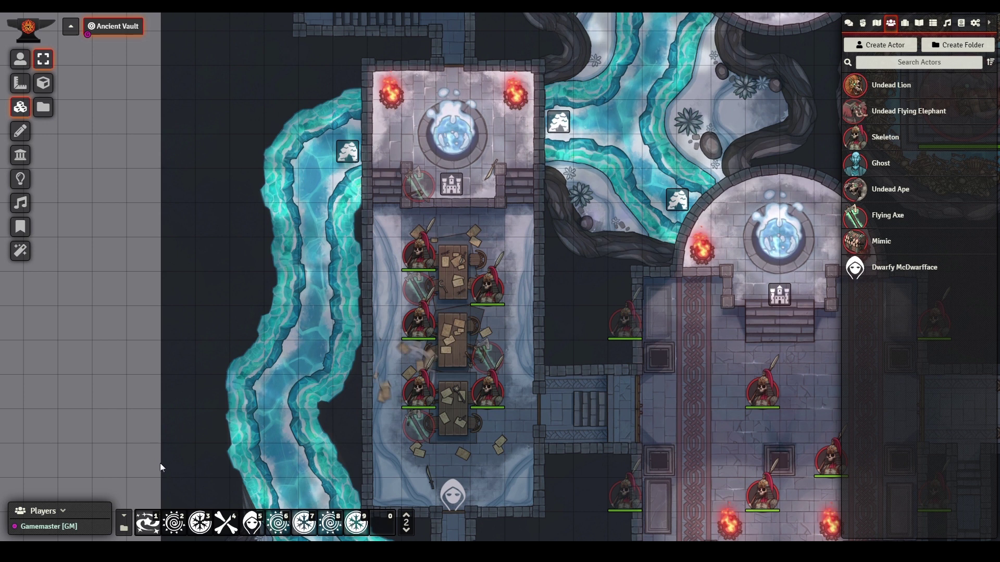
left_click(147, 527)
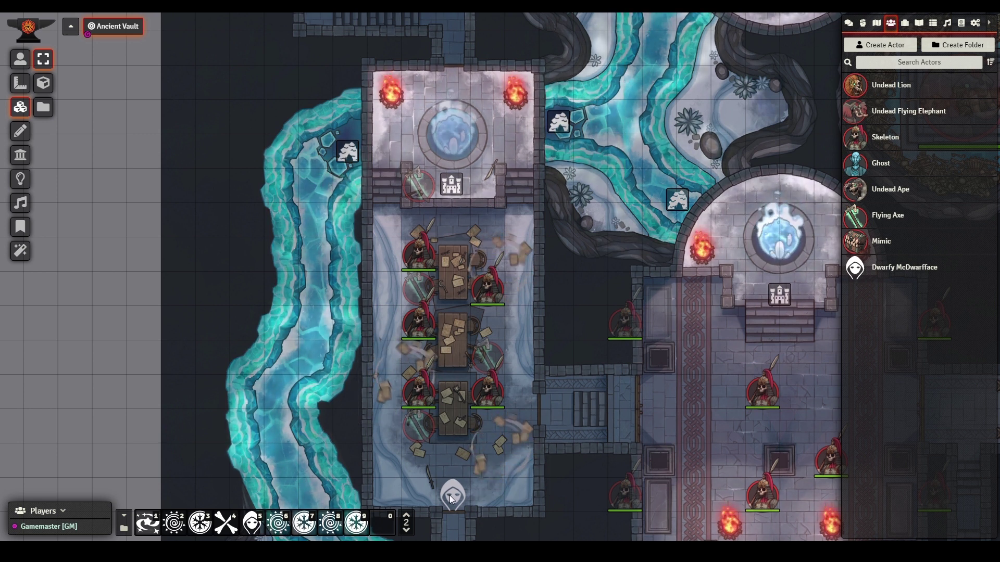
Pan to the central hall and drag the Dwarfy McDwarfface token toward its centre.
left_click_drag(711, 396, 389, 331)
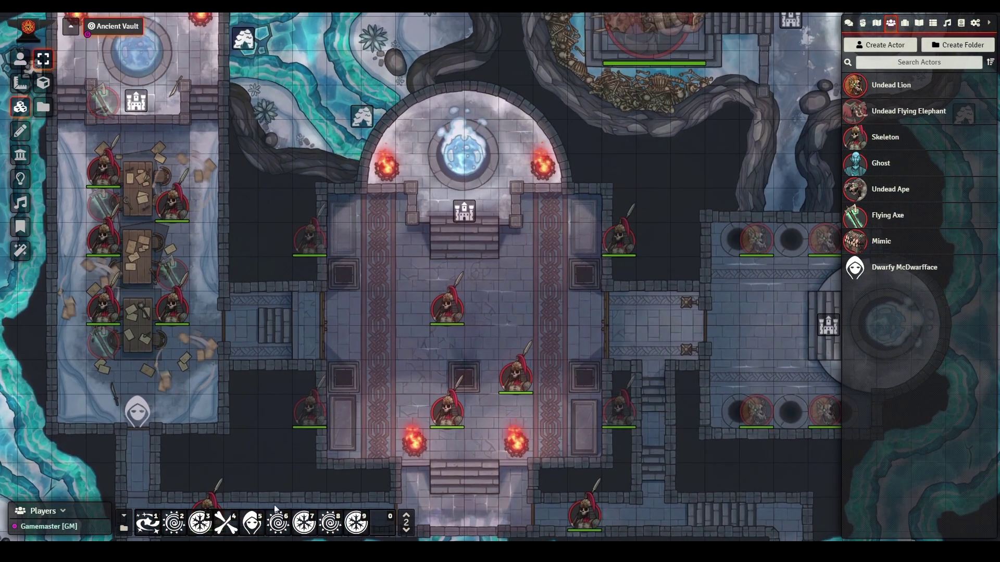
left_click(253, 524)
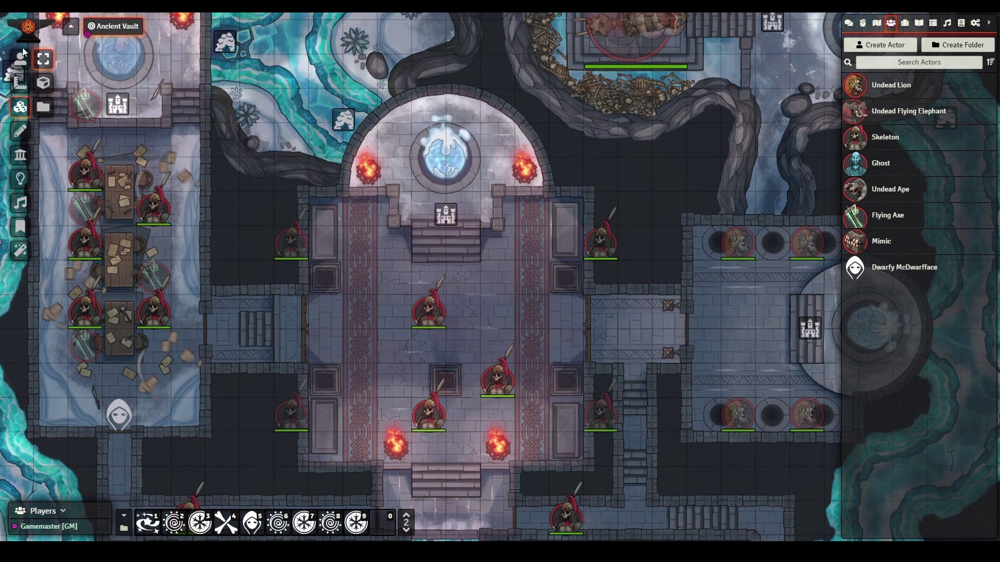
left_click(120, 412)
left_click_drag(129, 421, 451, 346)
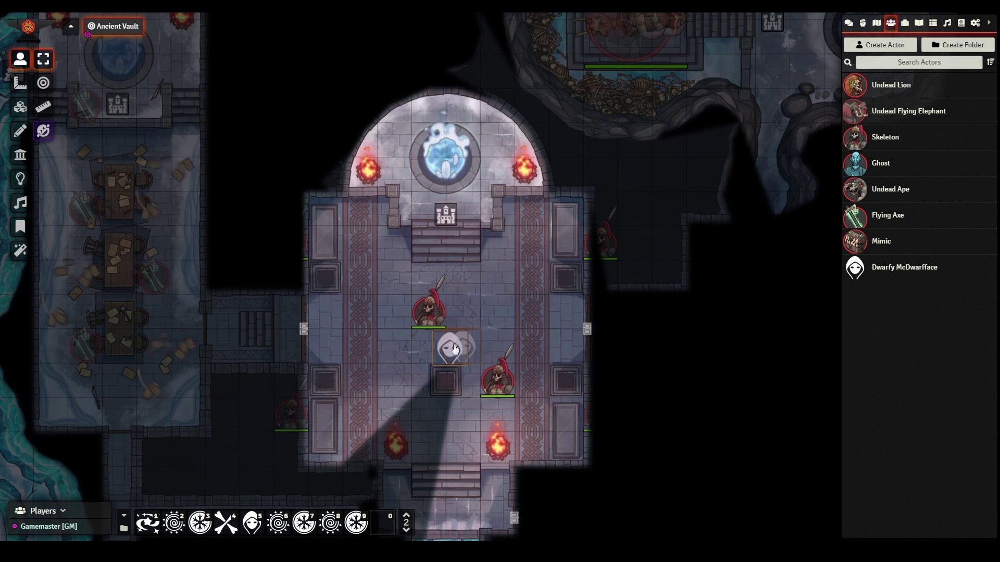
Settle the dwarf on a hall square, deselect it to reveal the whole map, and pan across the vault rooms.
left_click_drag(473, 302, 473, 306)
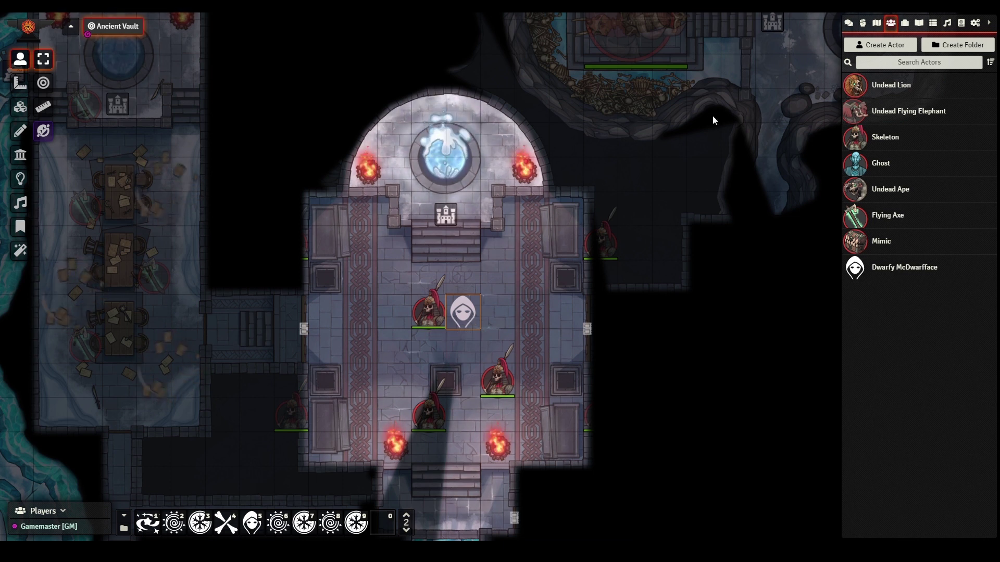
left_click_drag(714, 116, 563, 257)
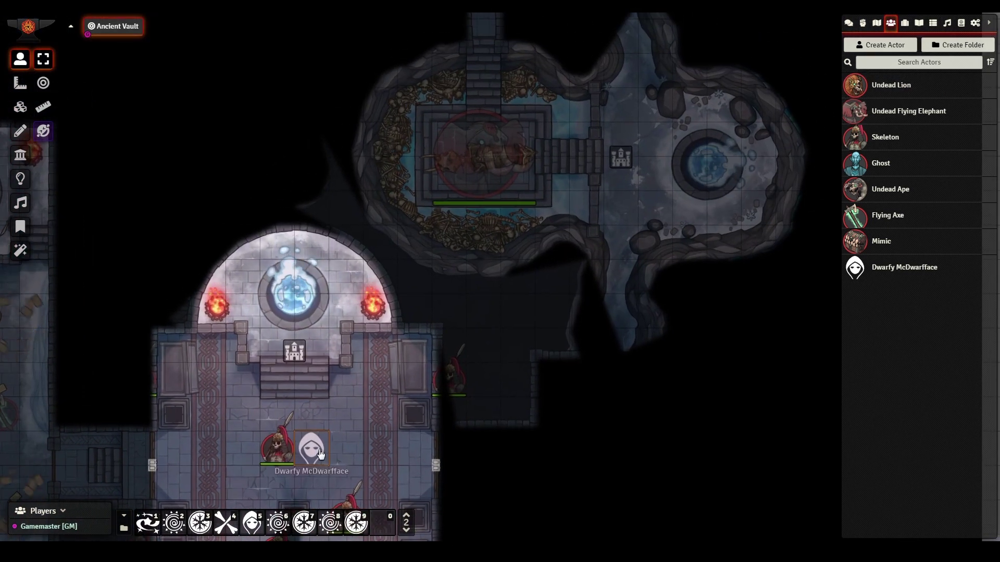
left_click_drag(374, 439, 408, 252)
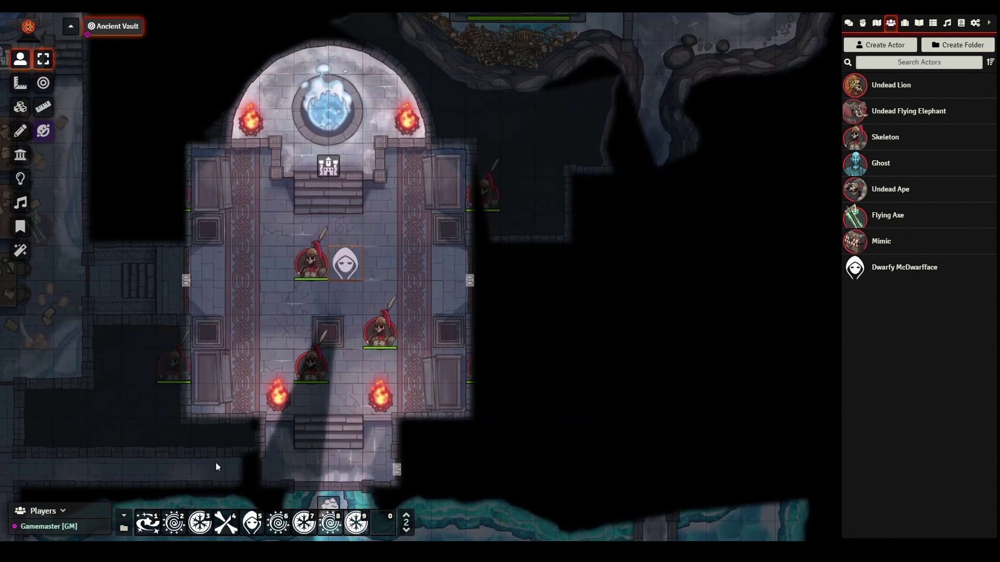
left_click(274, 223)
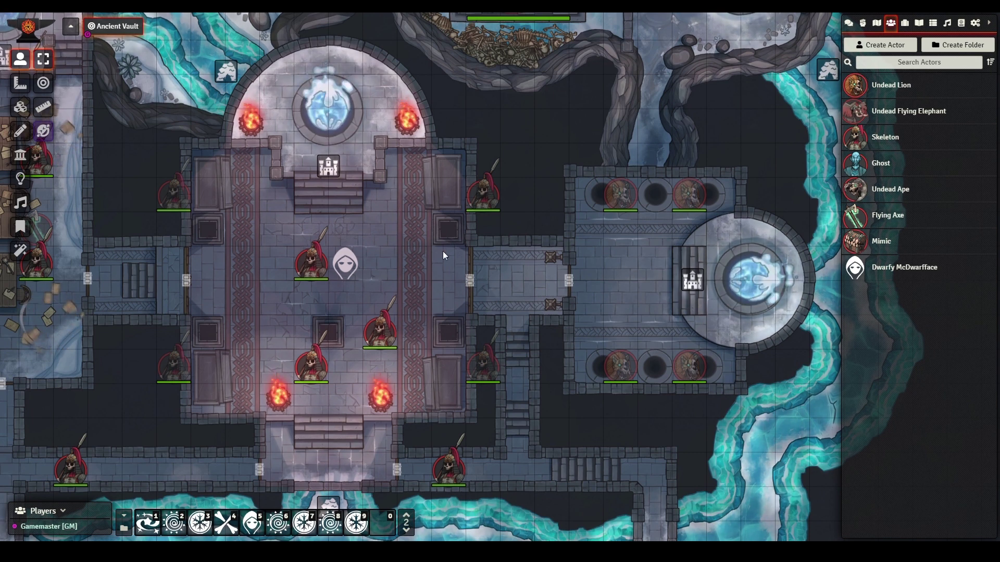
left_click_drag(569, 174, 580, 319)
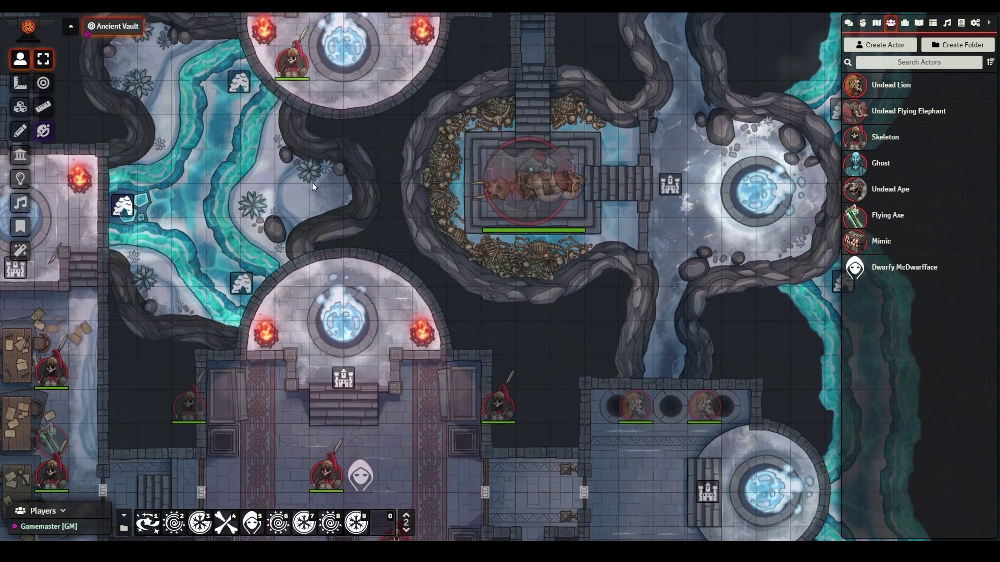
left_click_drag(240, 156, 432, 353)
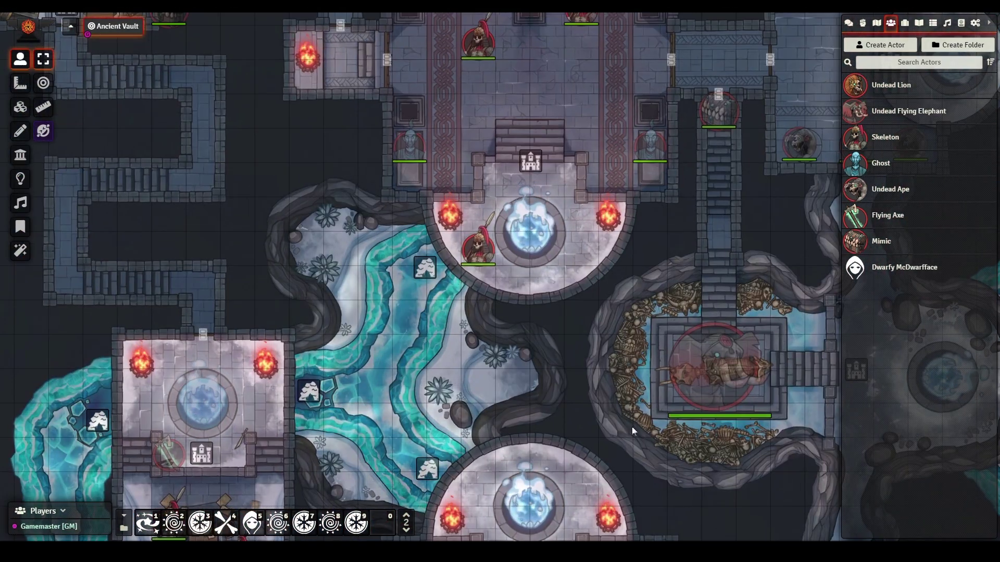
left_click_drag(632, 426, 570, 63)
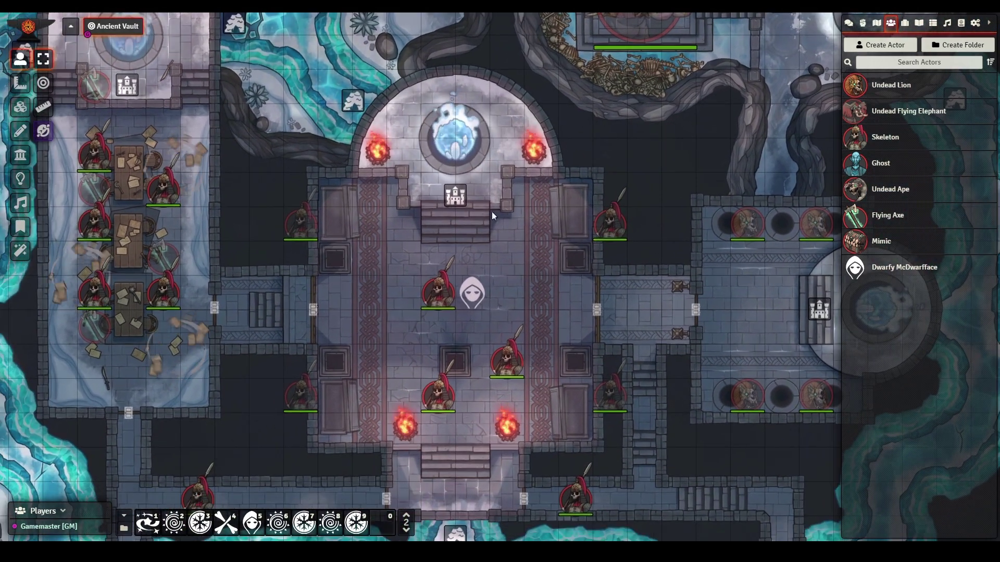
Open the Legend of Luman journal note and review its linked Skeleton and Sword of Luman sheets.
double_click(454, 197)
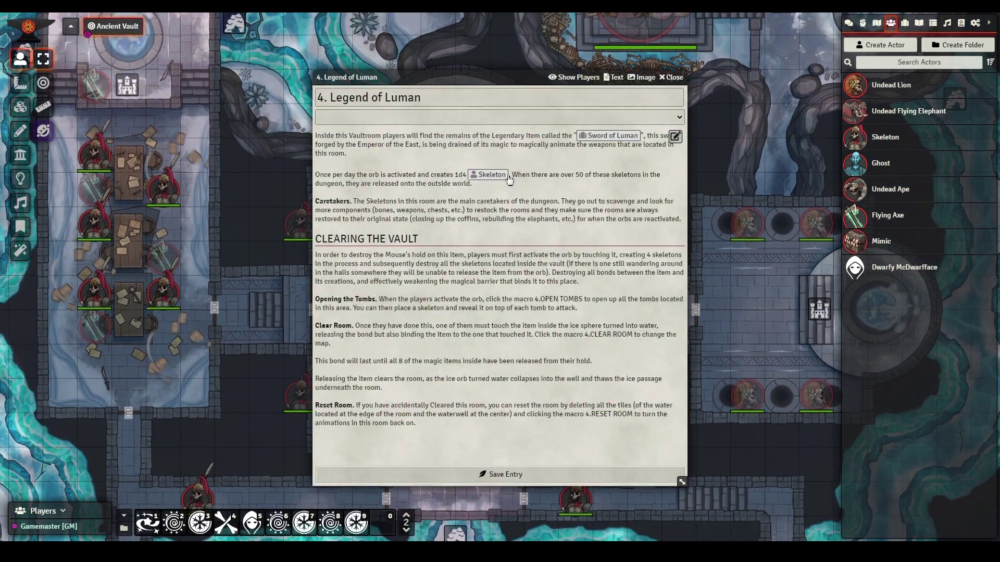
left_click(498, 176)
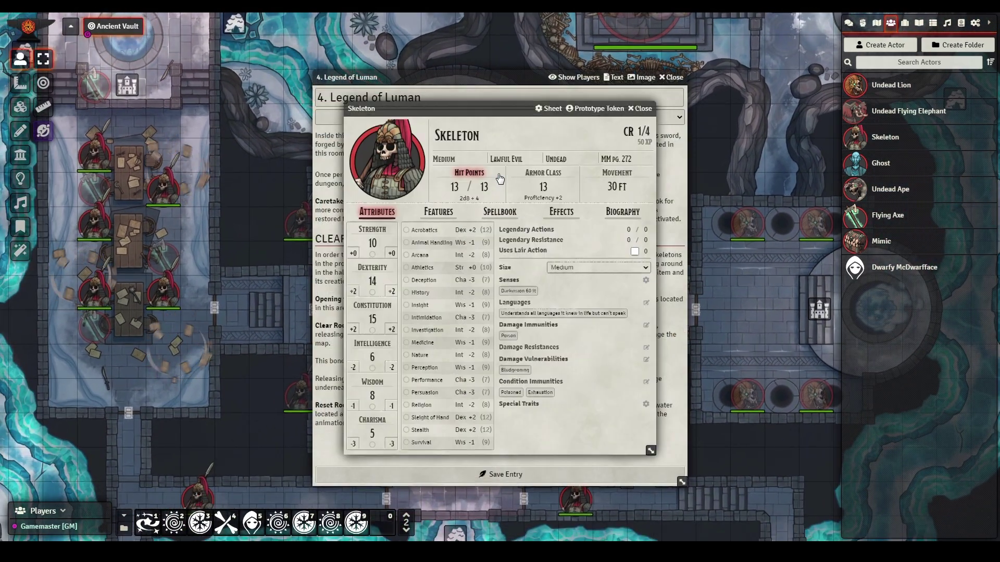
left_click(643, 109)
left_click(614, 137)
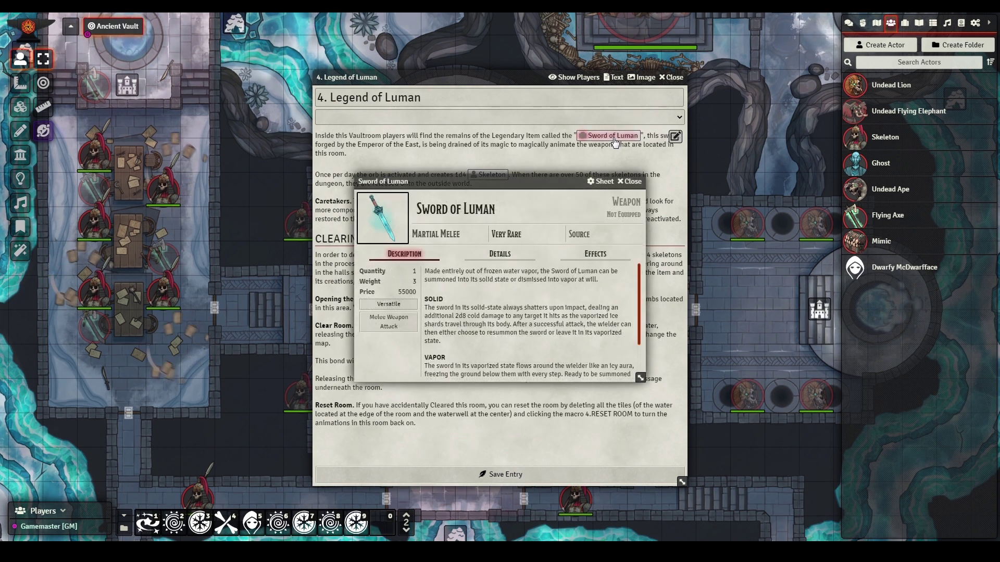
left_click(640, 182)
left_click(671, 77)
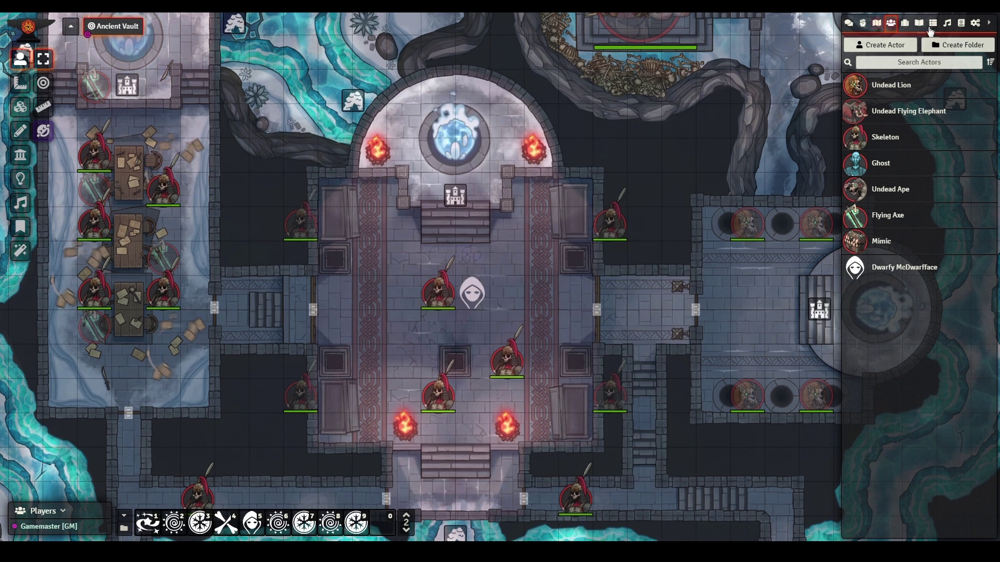
In the Items directory, inspect the Barbot's Rose and Defective Efreeti Lamp item sheets.
left_click(906, 24)
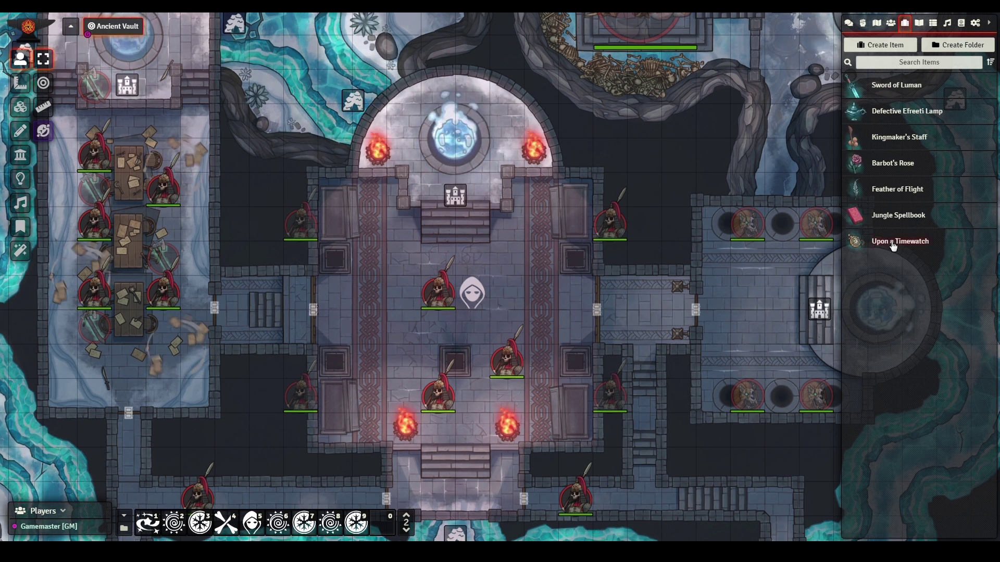
left_click(897, 166)
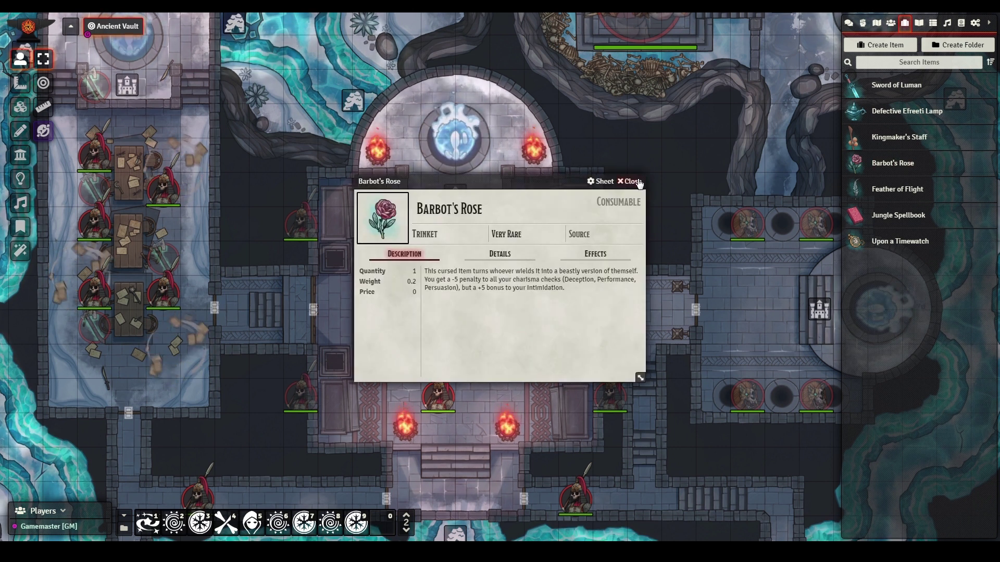
left_click(632, 181)
left_click(904, 113)
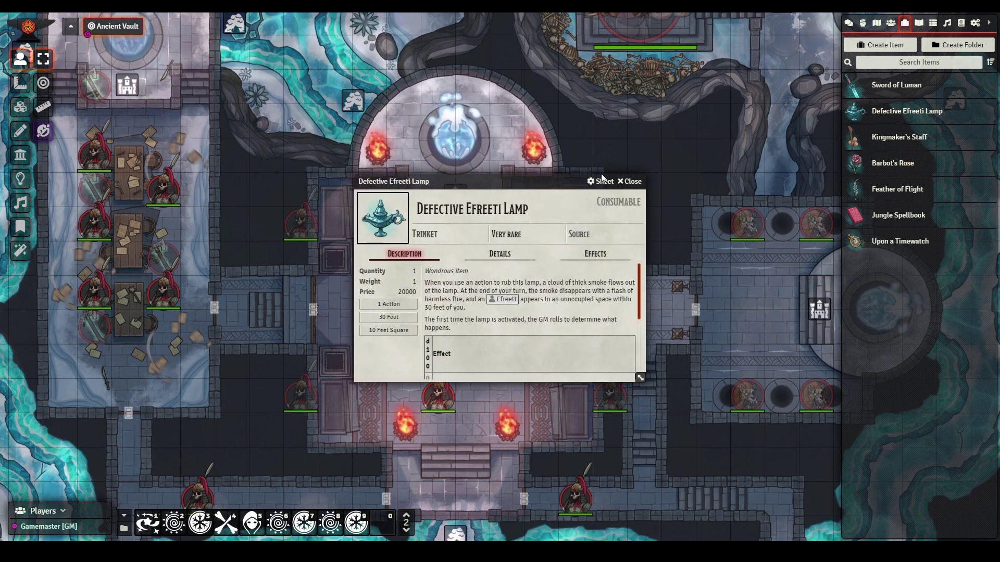
left_click(628, 183)
Review the Sword of Luman's full description and weapon details, then pan to the tomb room.
left_click(896, 89)
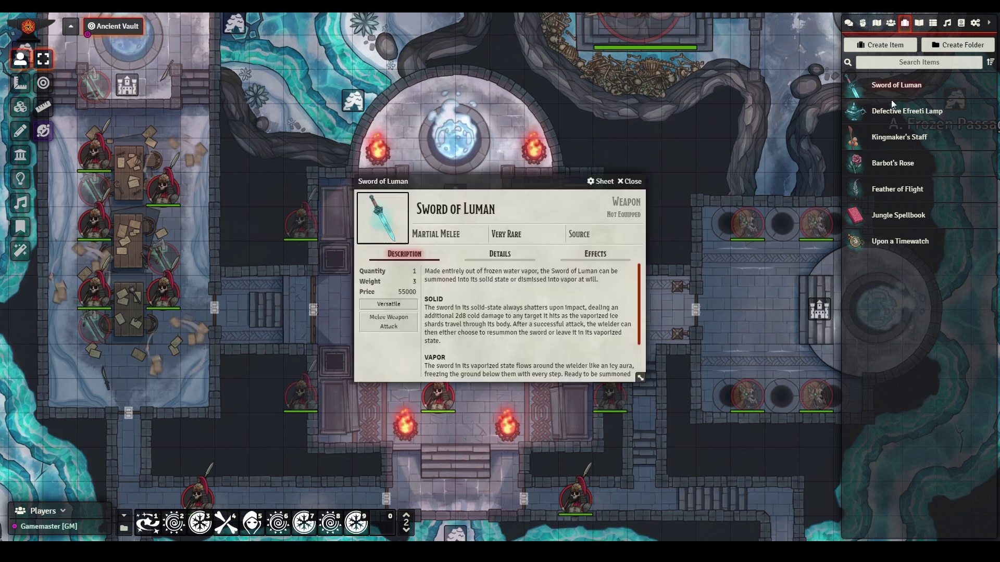
scroll(625, 312, "down", 5)
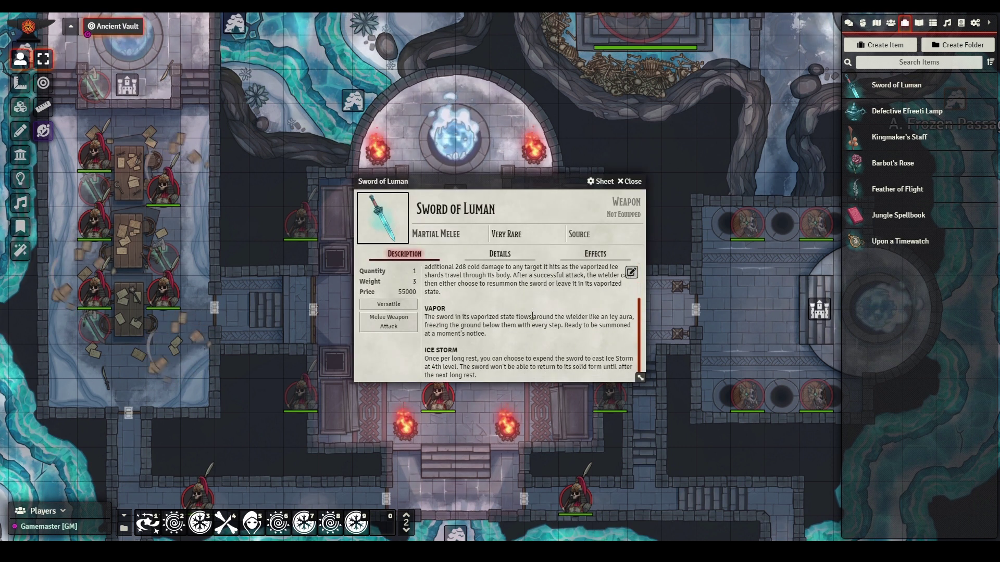
scroll(625, 313, "up", 5)
left_click_drag(641, 380, 659, 479)
left_click(494, 251)
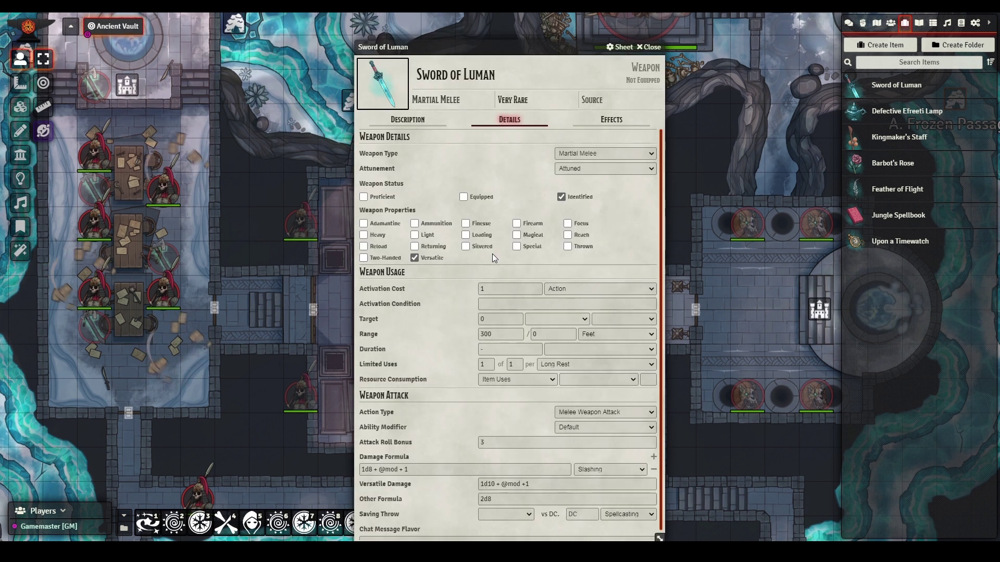
left_click(651, 46)
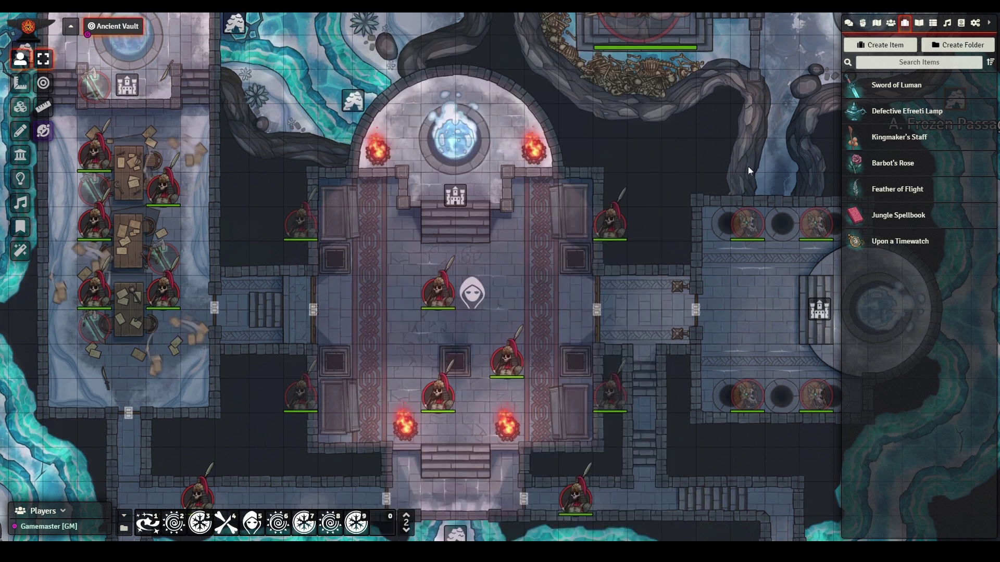
scroll(748, 166, "up", 2)
left_click_drag(748, 167, 555, 171)
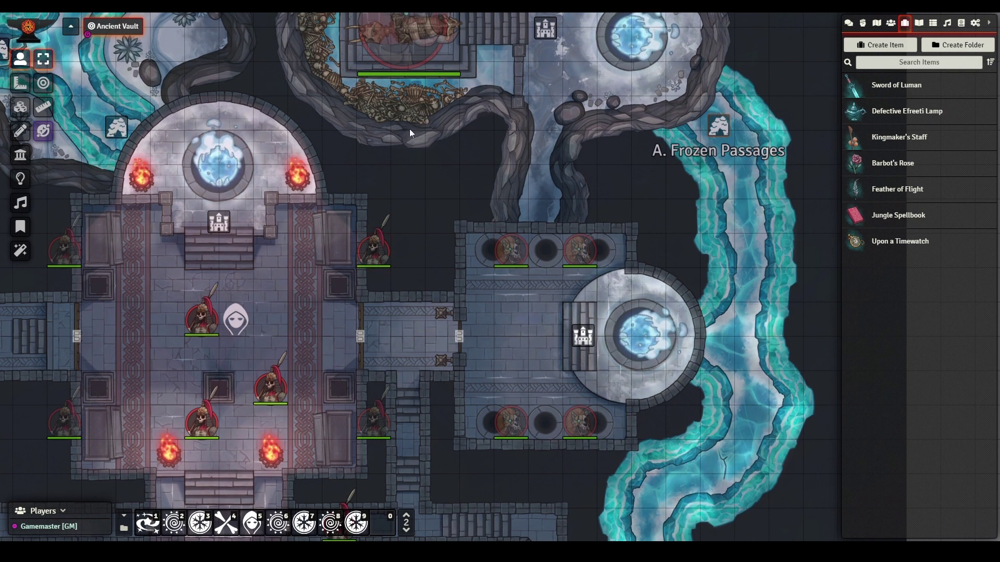
In the bone chamber, view the Undead Flying Elephant token's character sheet.
left_click_drag(409, 129, 514, 385)
left_click(515, 252)
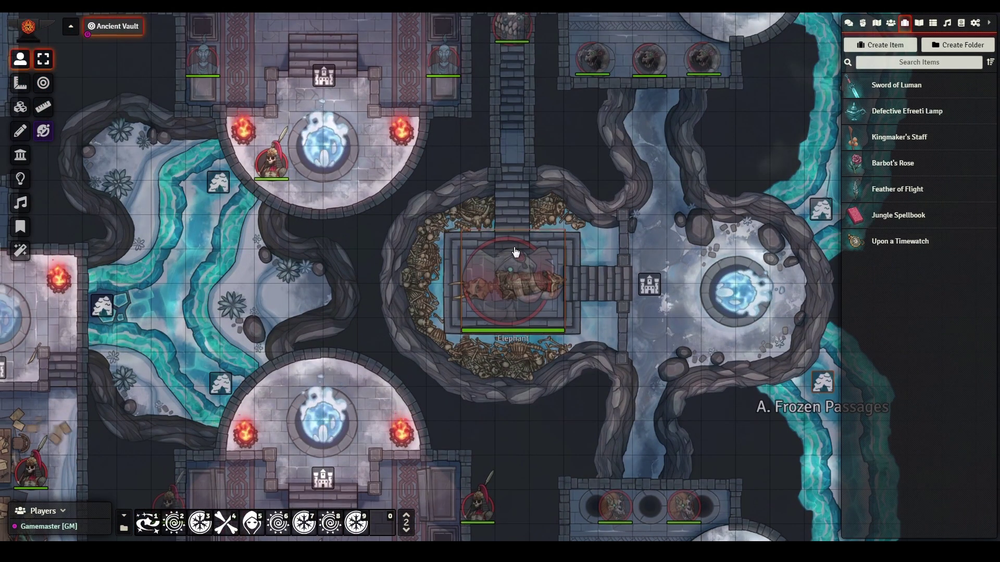
double_click(516, 252)
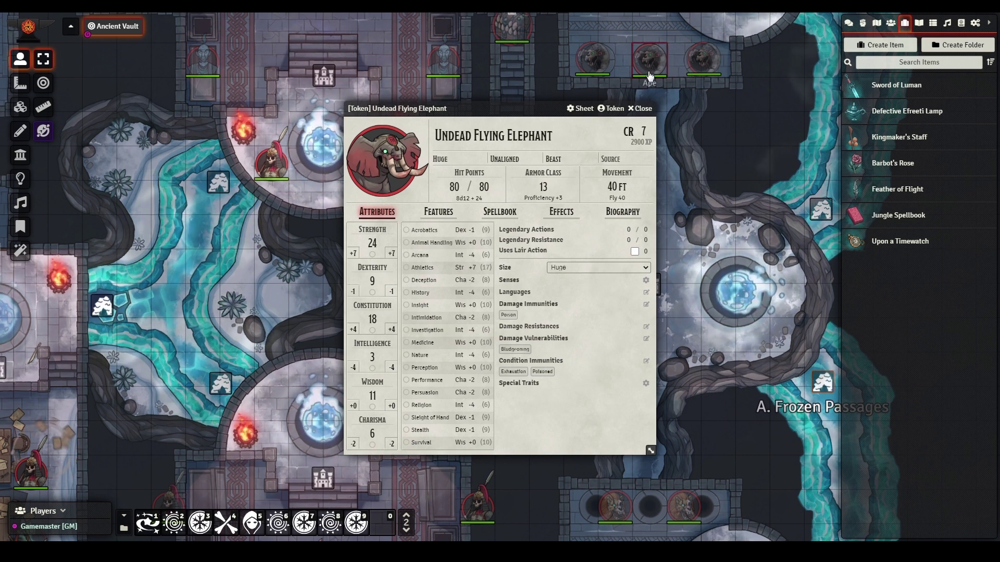
left_click(644, 111)
Check the 8. Genie in a Bottle journal's Ghost and Defective Efreeti Lamp links, then pan north-west.
left_click_drag(366, 95, 544, 401)
left_click_drag(511, 273, 496, 200)
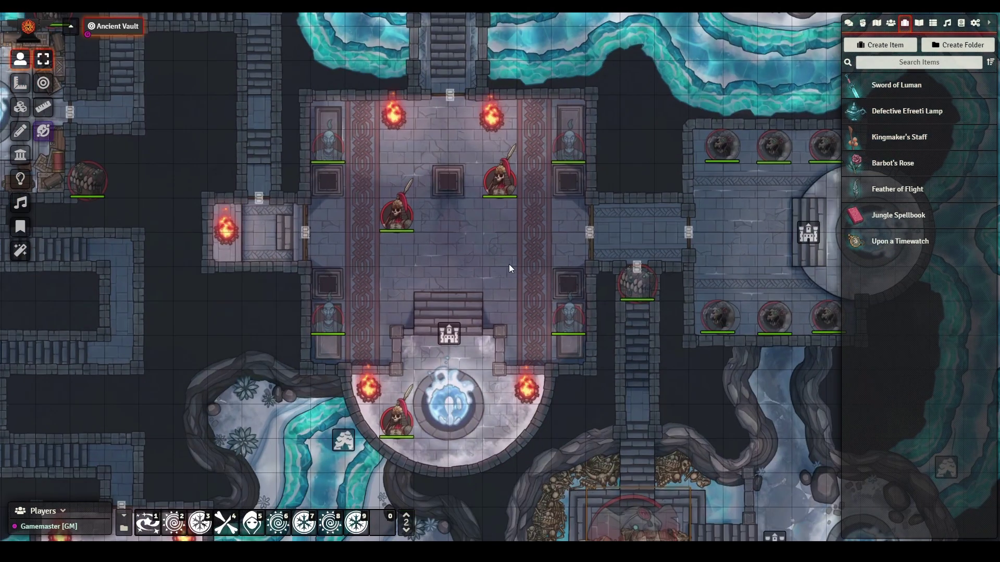
double_click(457, 334)
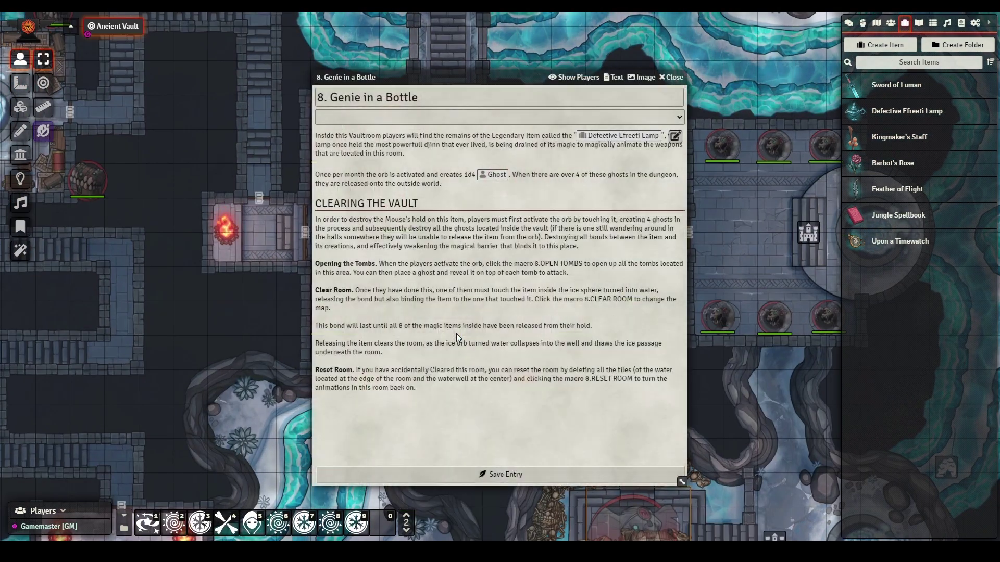
double_click(595, 136)
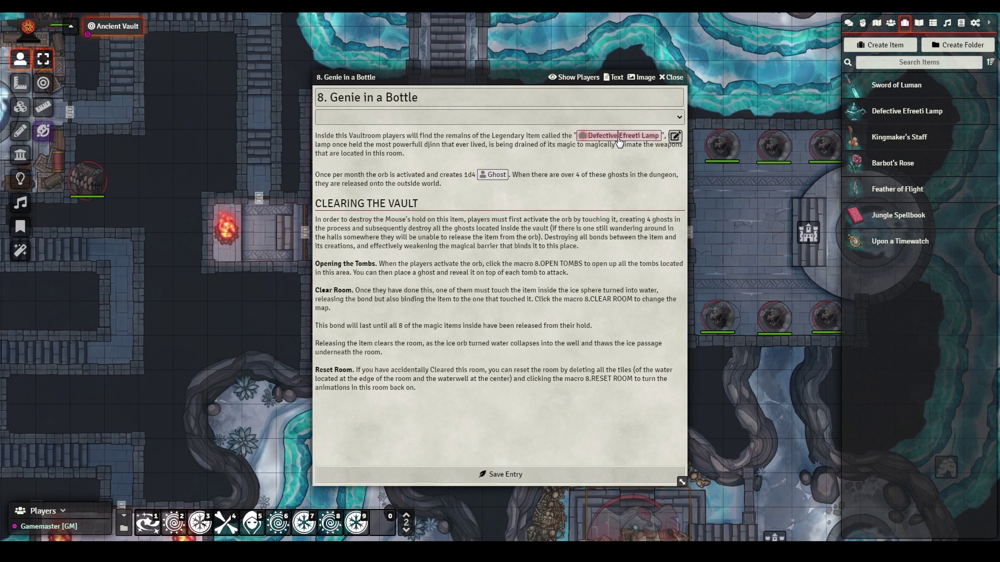
left_click(494, 175)
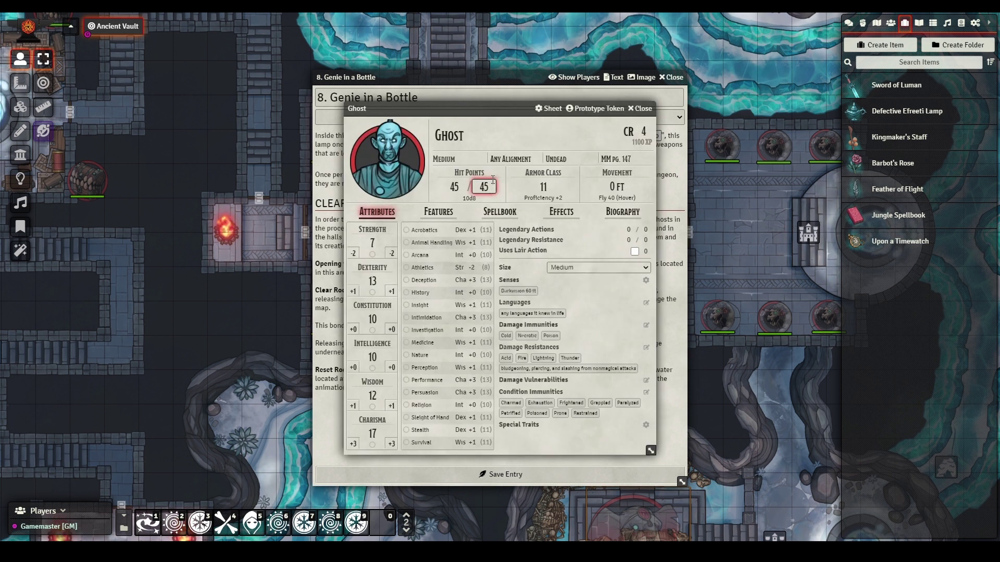
left_click(633, 110)
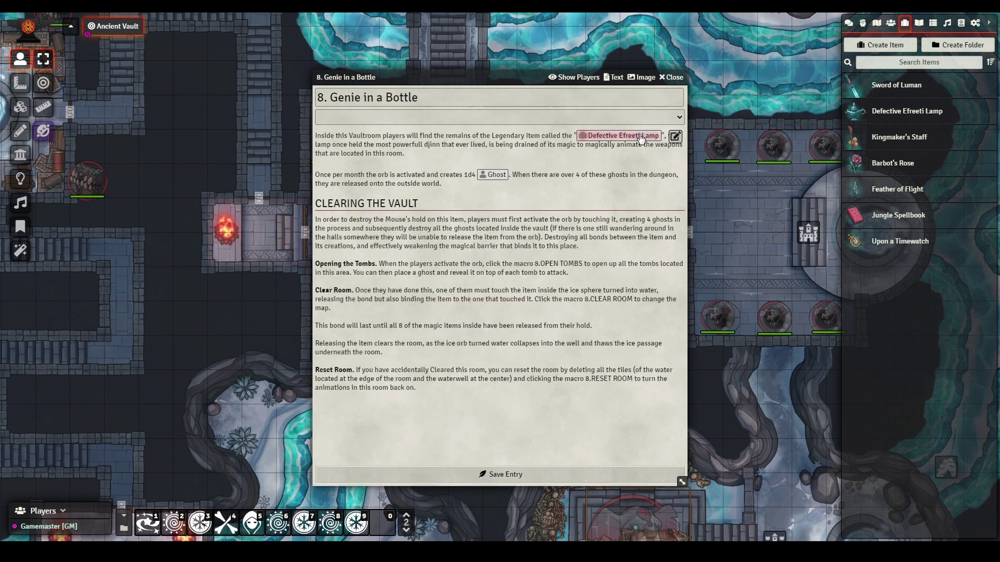
left_click(673, 77)
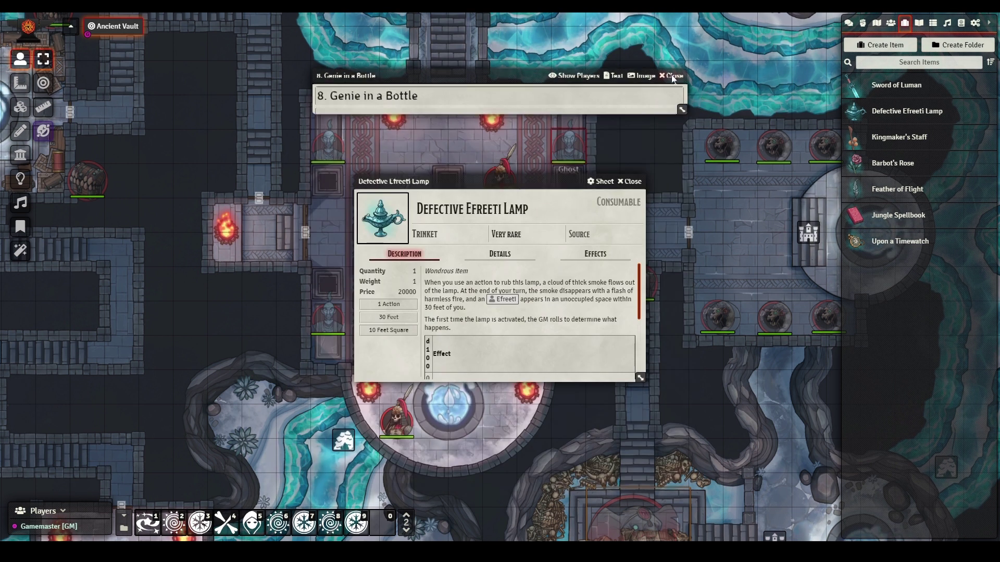
left_click(628, 179)
key("Left")
key("Up")
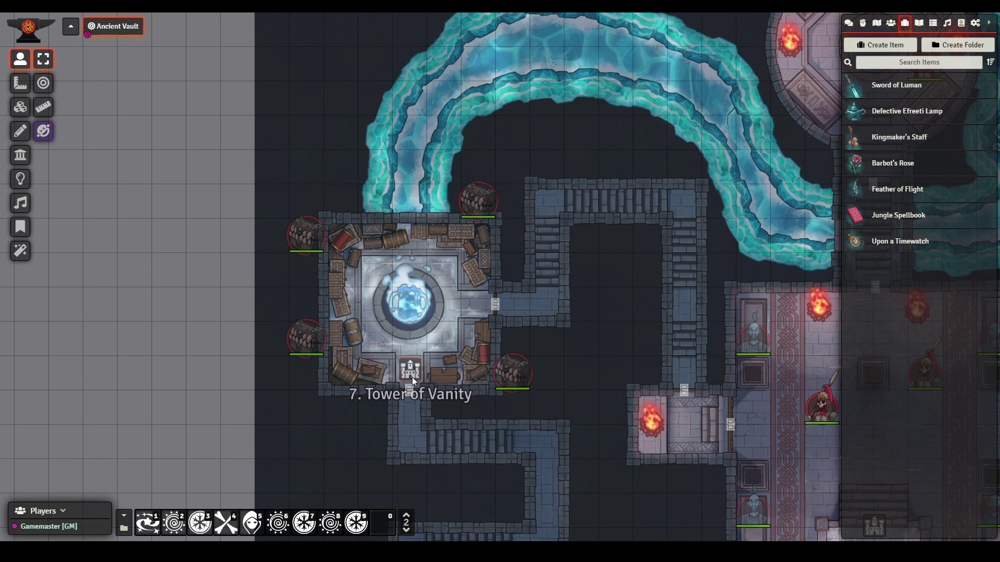
Run the 7.Clear Room macro from hotbar page 4, then select the fountain tile with Tile Controls.
left_click(406, 517)
left_click(406, 517)
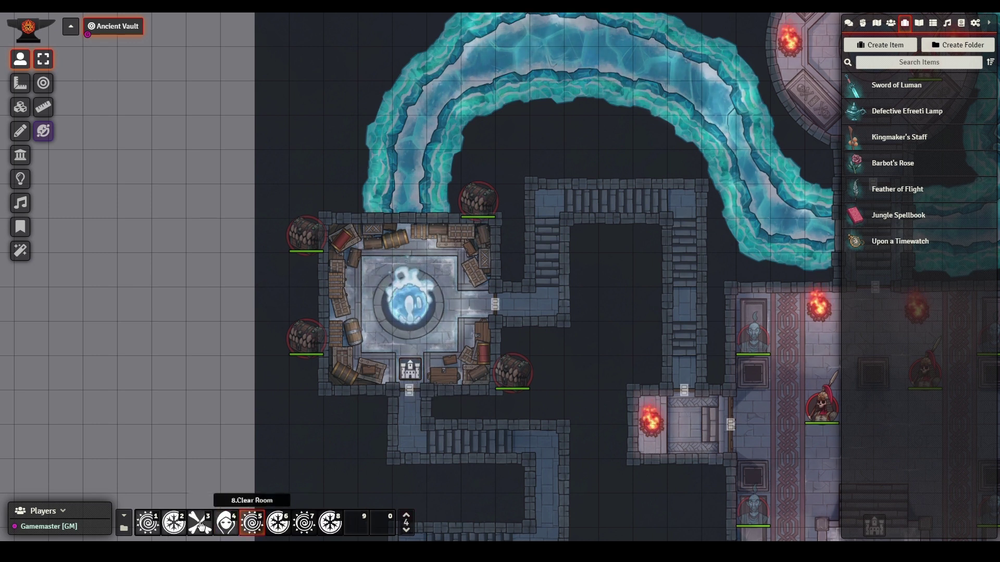
left_click(148, 524)
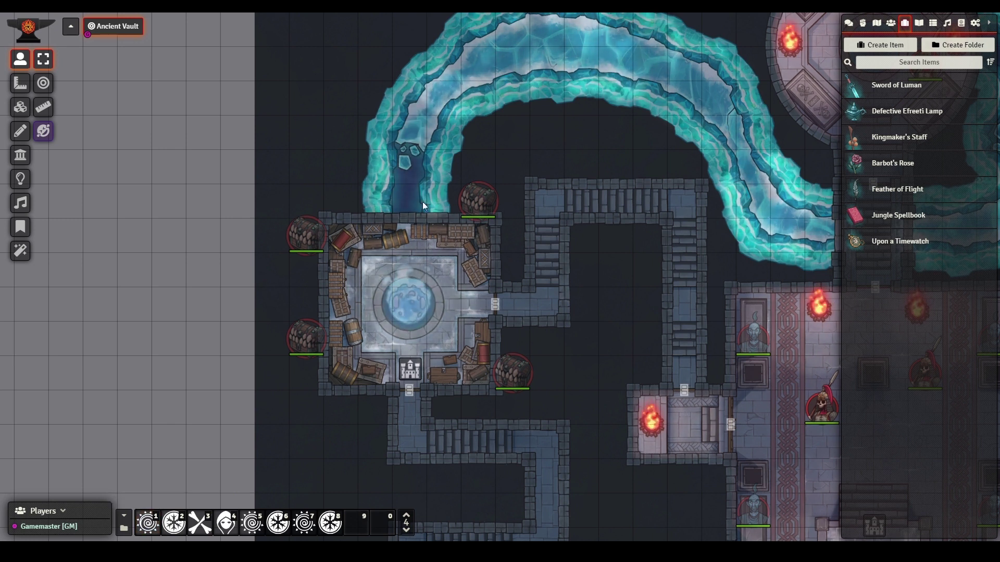
left_click(14, 112)
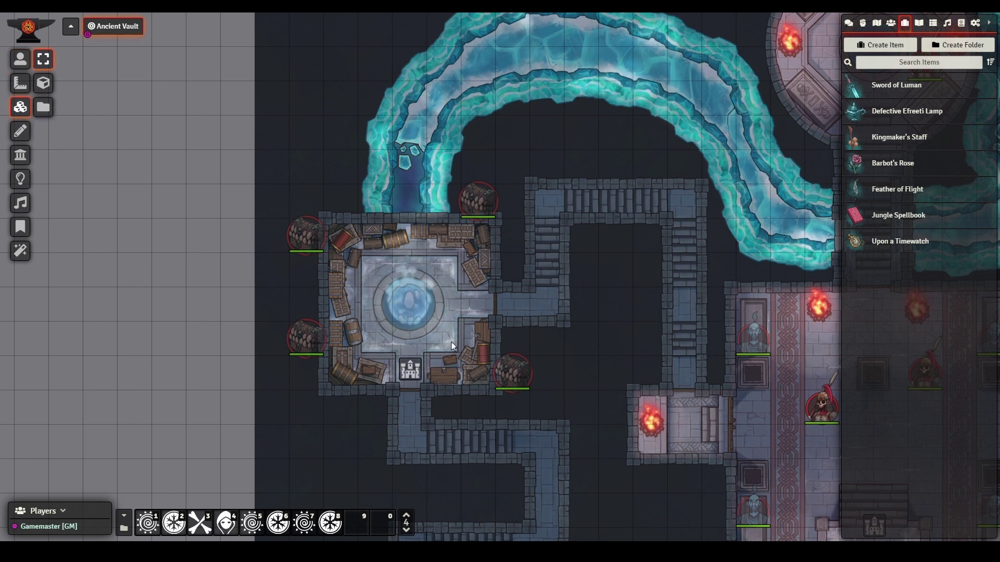
left_click_drag(451, 341, 357, 233)
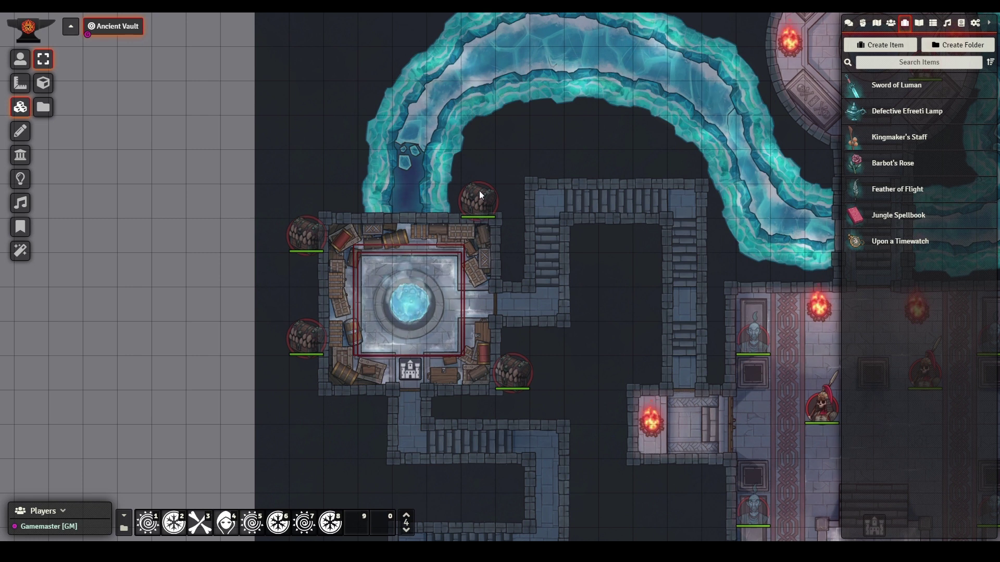
Select the water tile above the fountain room, then zoom out and pan south across the vault.
left_click(429, 161)
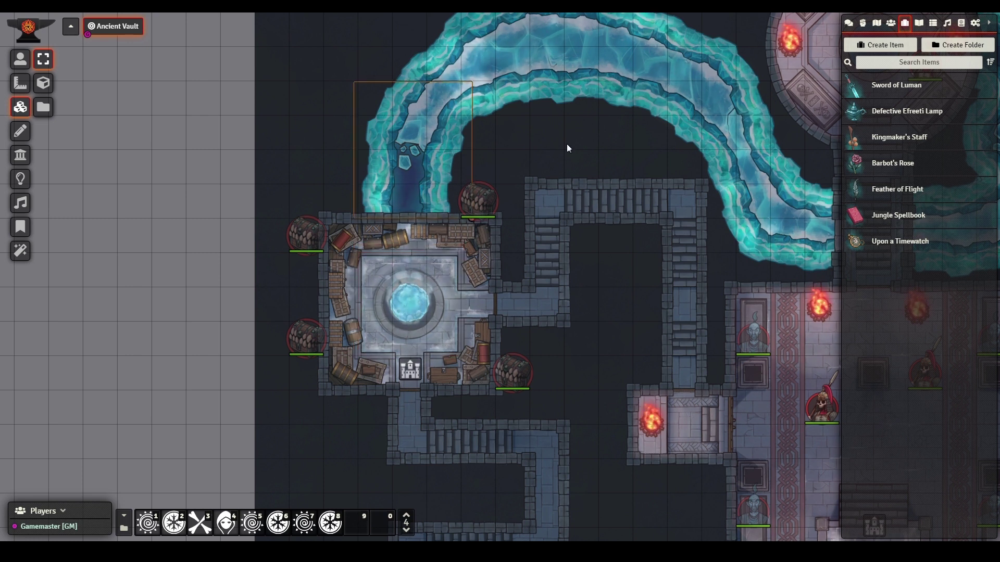
scroll(570, 145, "down", 5)
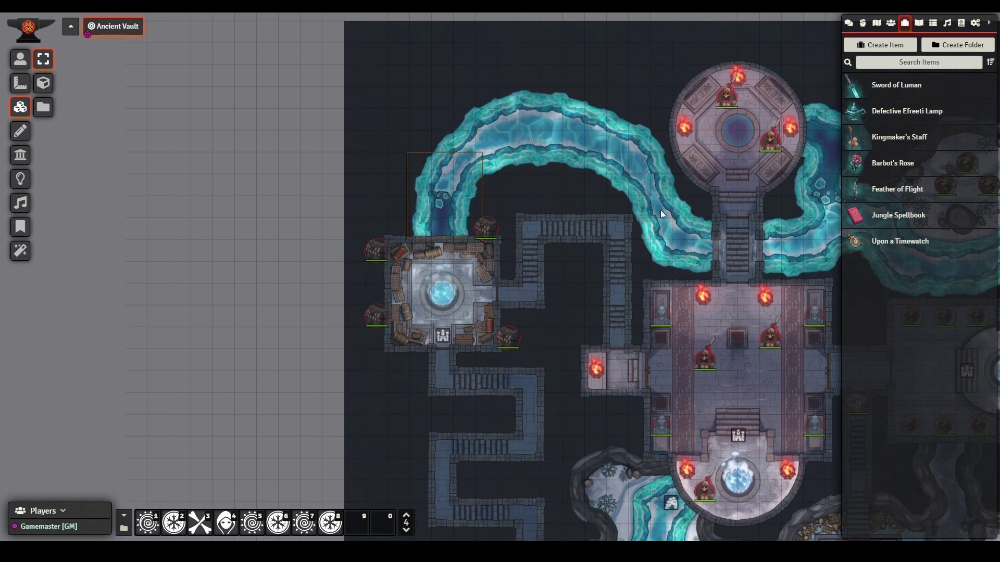
left_click_drag(660, 210, 429, 70)
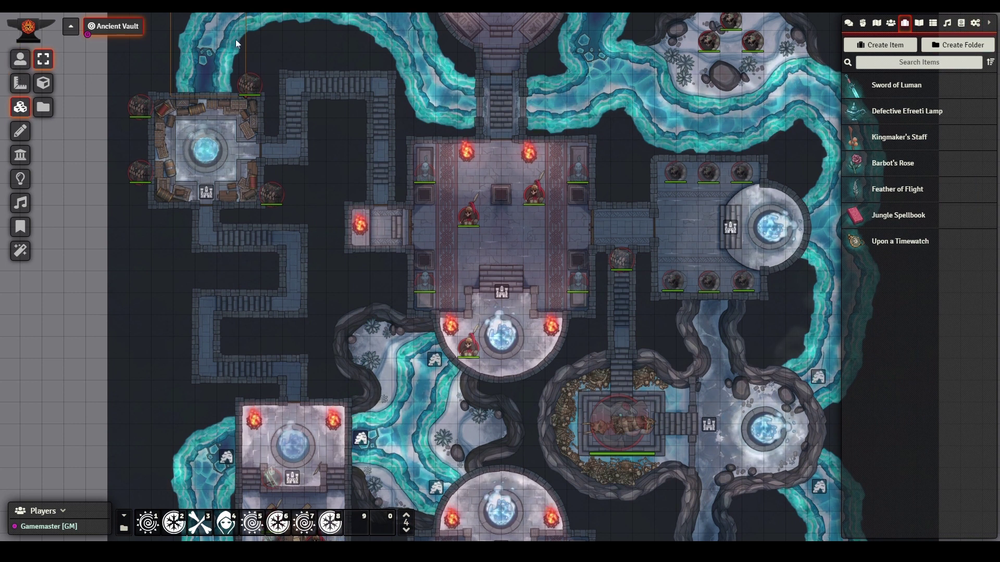
left_click_drag(368, 345, 378, 183)
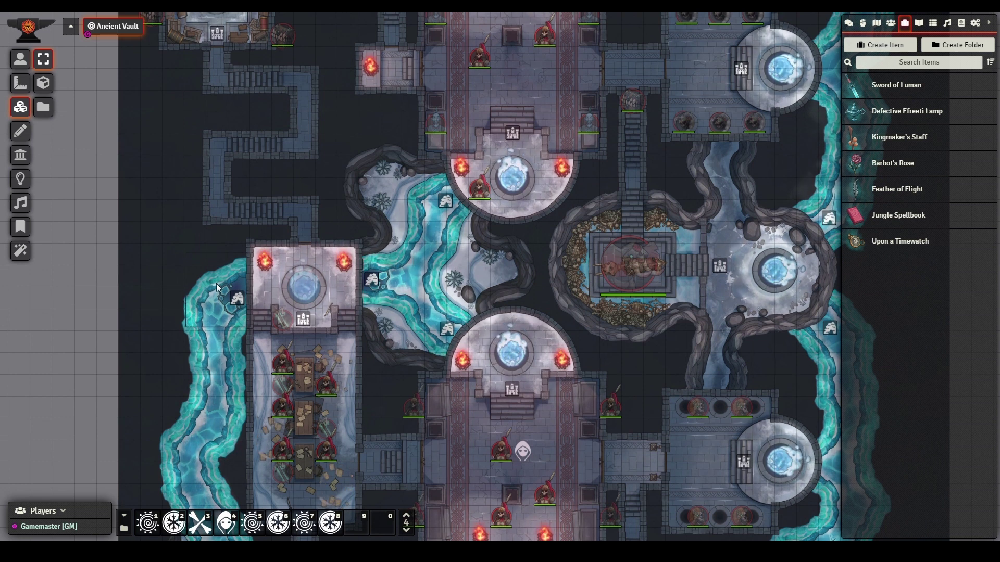
Inspect the large, small and fountain tiles in the western fountain room, then pan to the central hall.
left_click(401, 302)
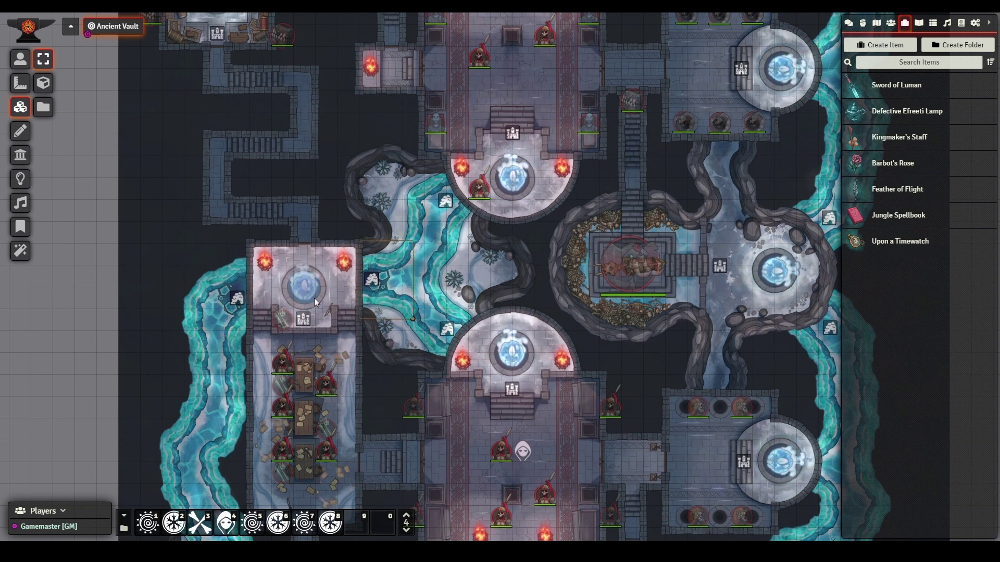
left_click(264, 244)
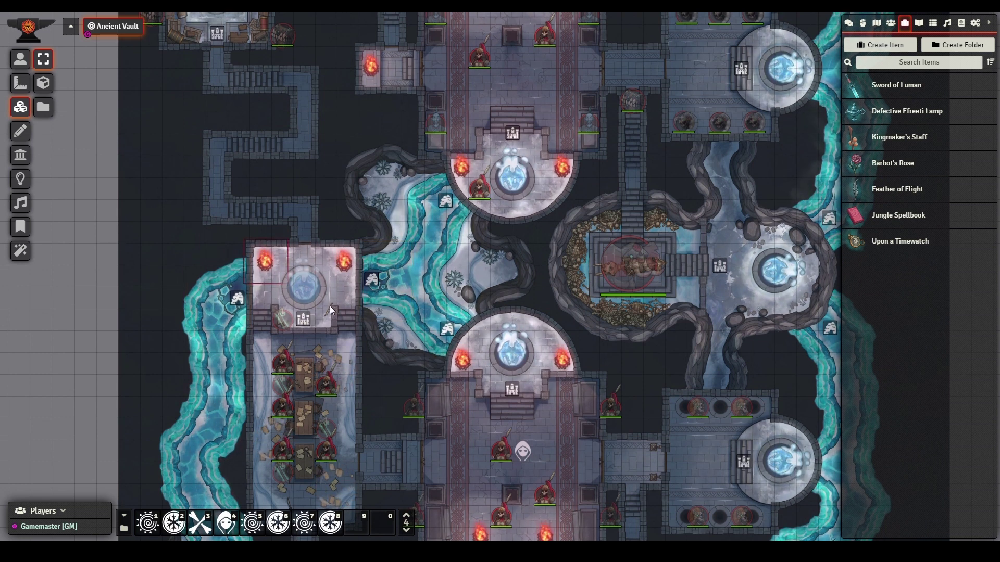
left_click(330, 309)
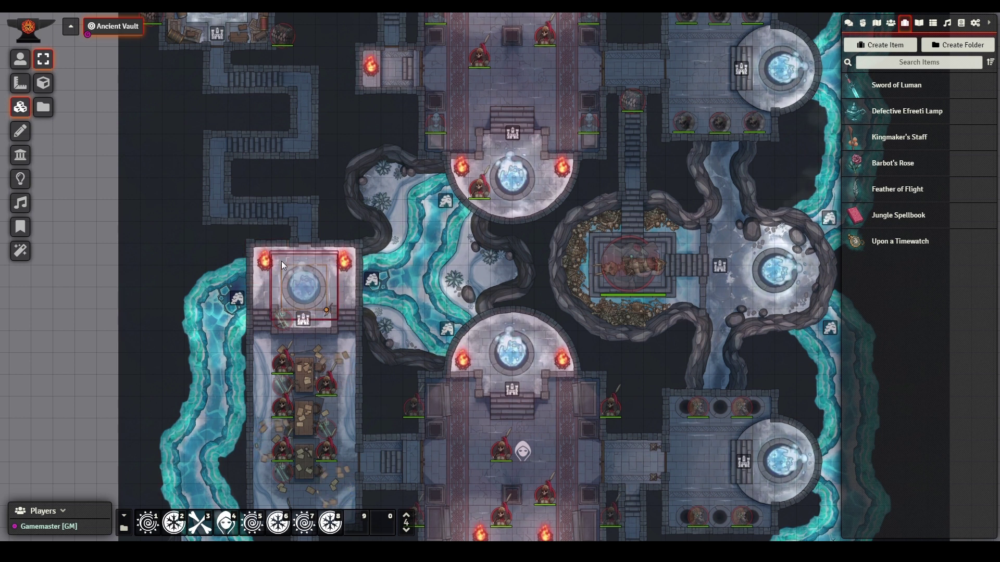
left_click(411, 297)
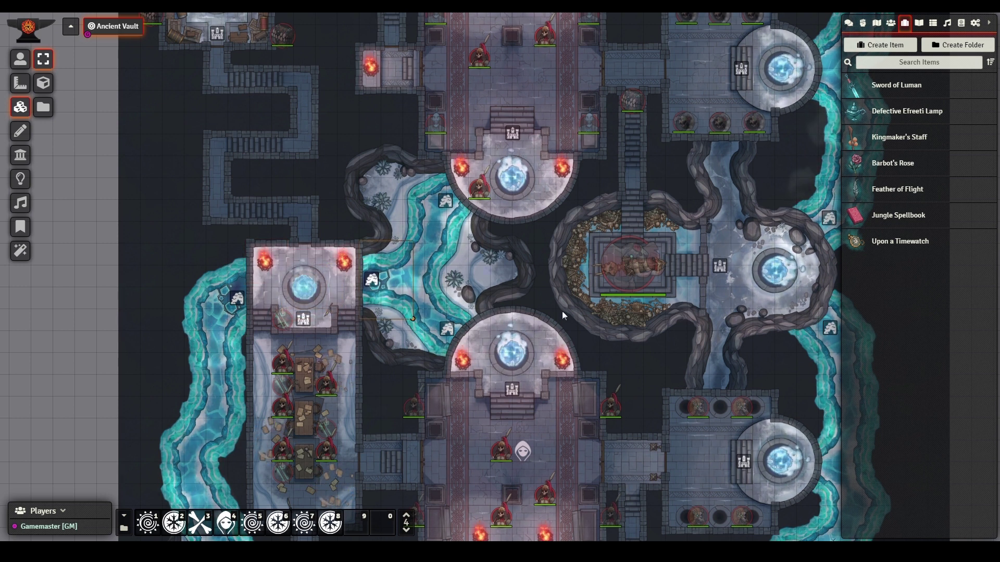
left_click_drag(551, 337, 501, 220)
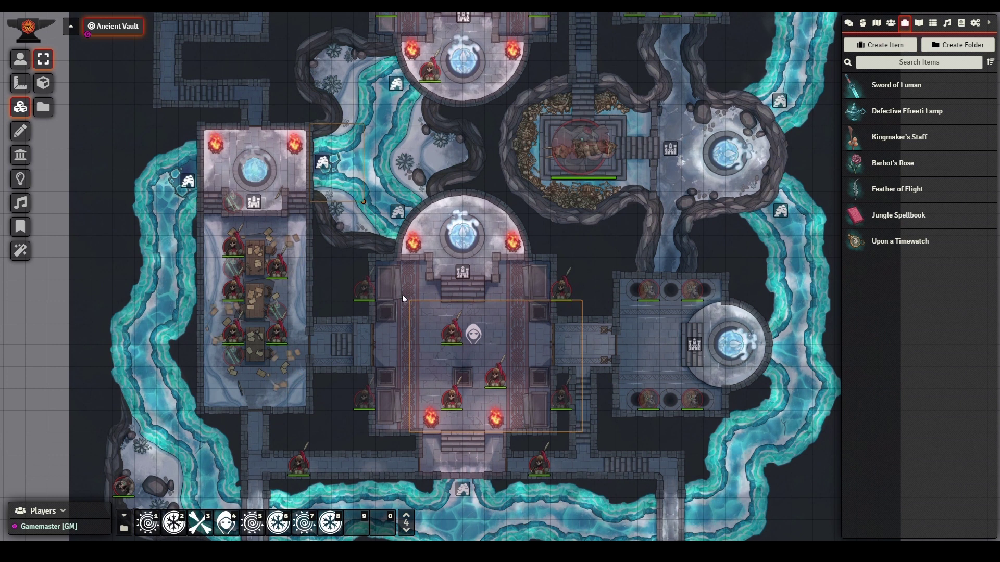
Select the central hall tiles and switch the hotbar to macro page 2 with 4.Reset Tombs.
left_click(371, 255)
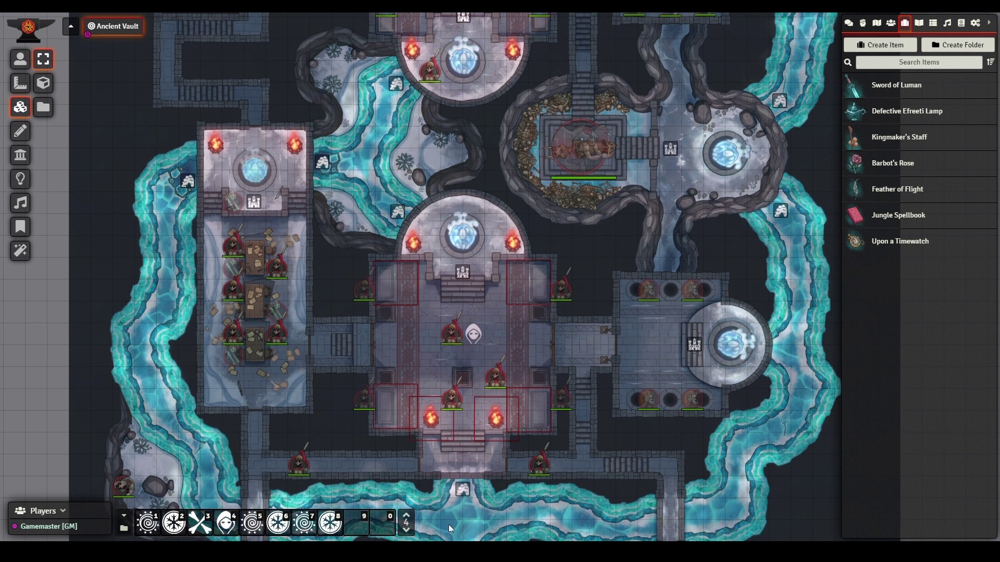
left_click(406, 531)
left_click(406, 532)
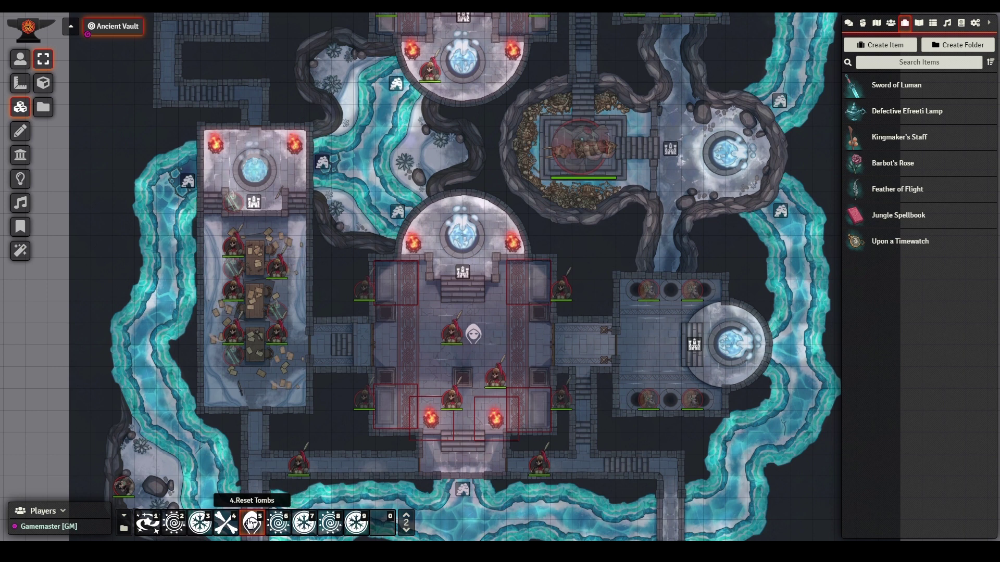